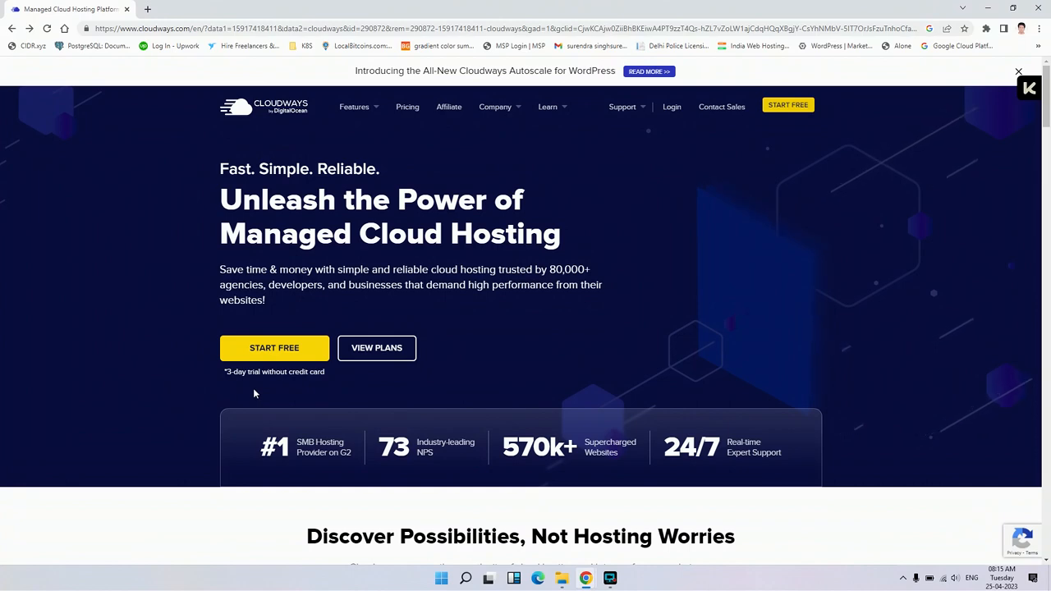
Look through the Cloudways homepage's hosting highlights, from the feature benefits to the platform overview section
{"action": "scroll", "coordinate": [256, 382], "scroll_direction": "down", "scroll_amount": 3}
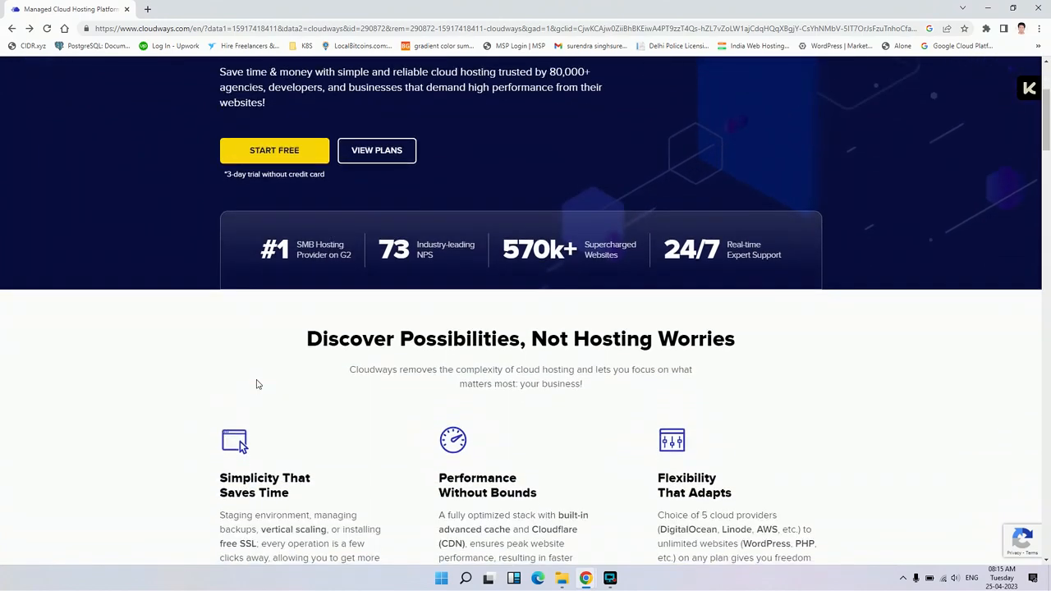
{"action": "scroll", "coordinate": [260, 365], "scroll_direction": "down", "scroll_amount": 1}
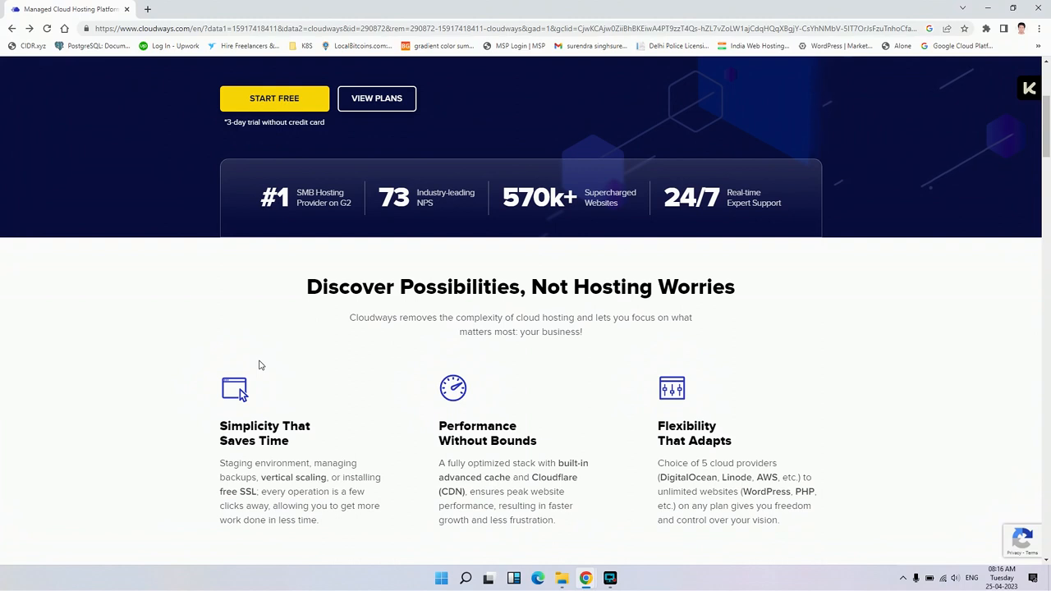
{"action": "scroll", "coordinate": [260, 365], "scroll_direction": "down", "scroll_amount": 1}
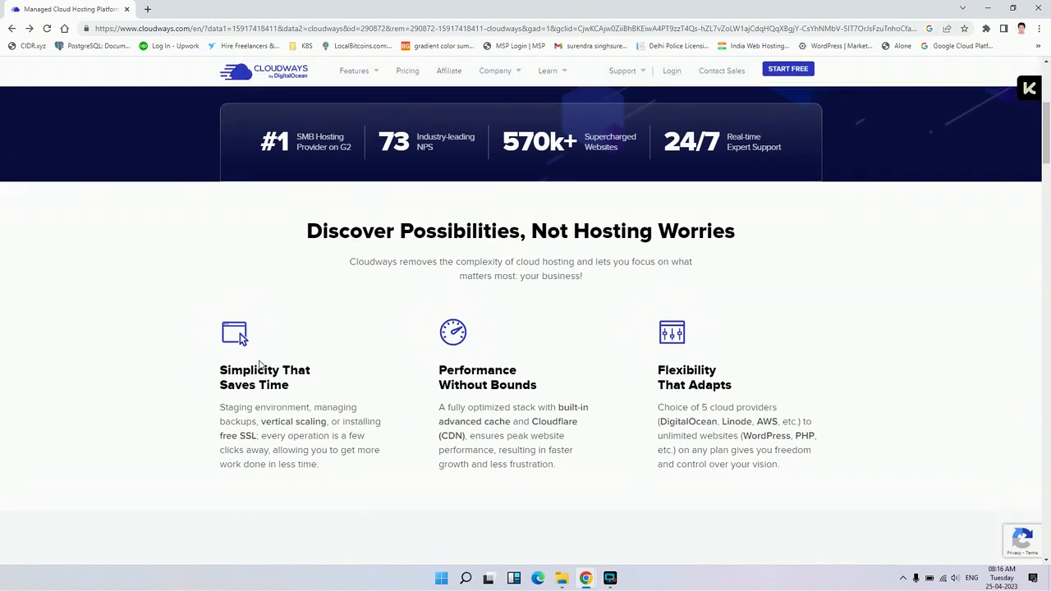
{"action": "scroll", "coordinate": [259, 364], "scroll_direction": "down", "scroll_amount": 1}
{"action": "scroll", "coordinate": [261, 349], "scroll_direction": "down", "scroll_amount": 2}
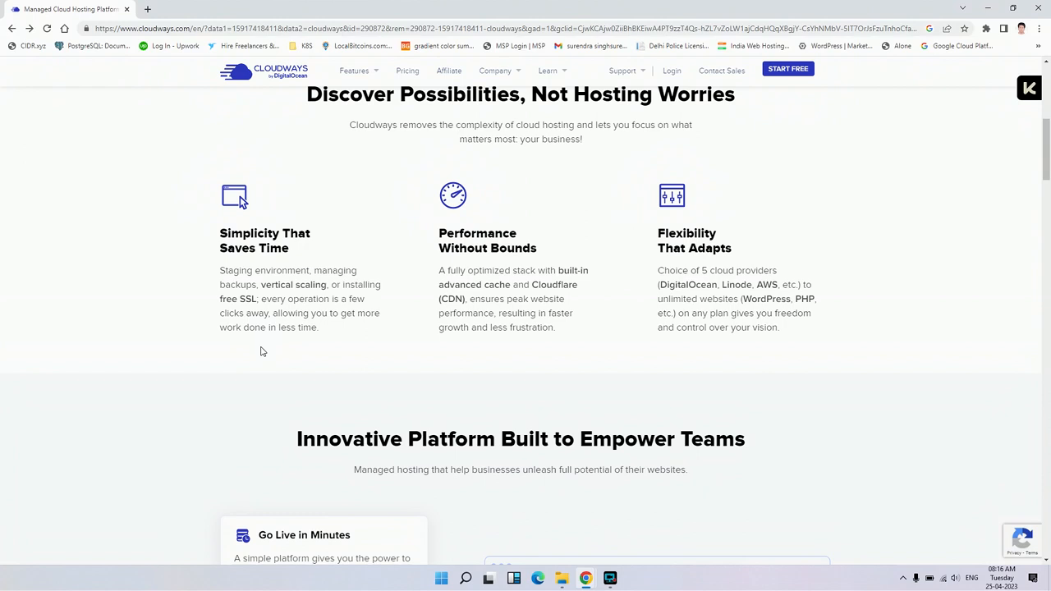
{"action": "scroll", "coordinate": [262, 352], "scroll_direction": "down", "scroll_amount": 1}
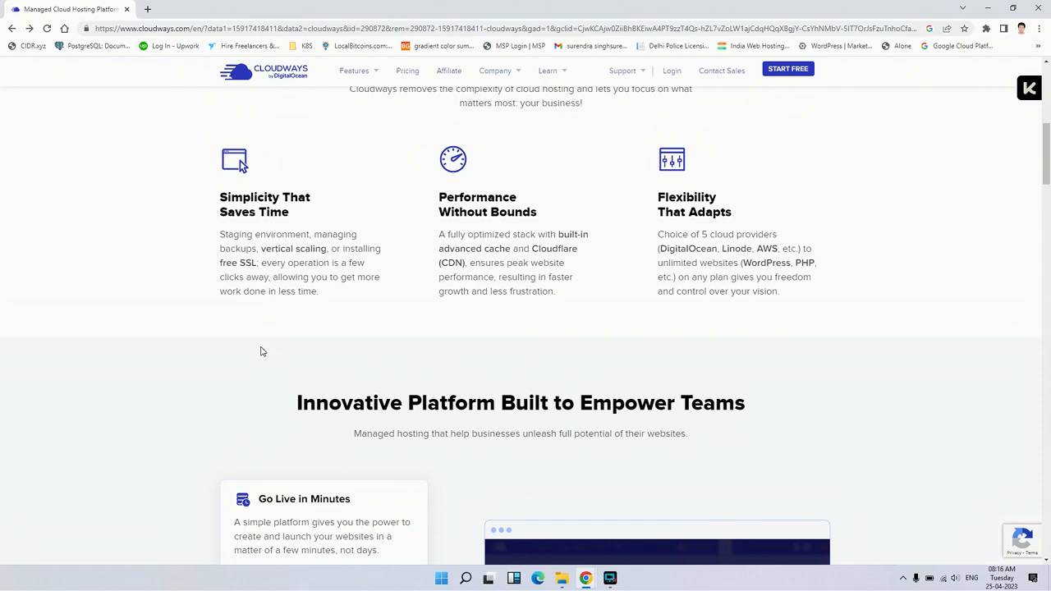
{"action": "scroll", "coordinate": [261, 352], "scroll_direction": "down", "scroll_amount": 2}
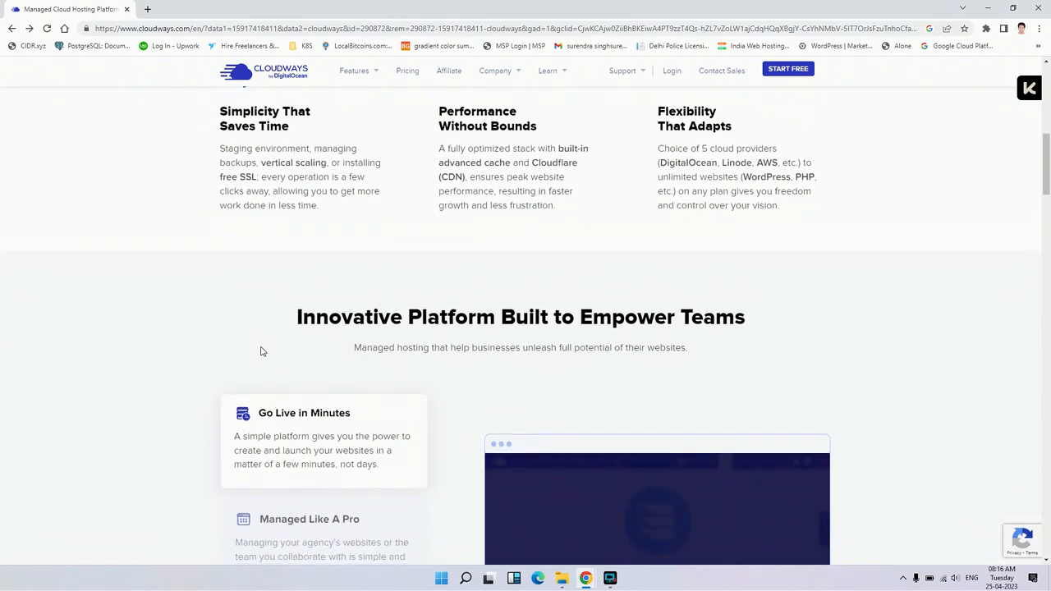
{"action": "scroll", "coordinate": [261, 352], "scroll_direction": "up", "scroll_amount": 1}
{"action": "scroll", "coordinate": [262, 351], "scroll_direction": "down", "scroll_amount": 2}
{"action": "scroll", "coordinate": [261, 348], "scroll_direction": "up", "scroll_amount": 4}
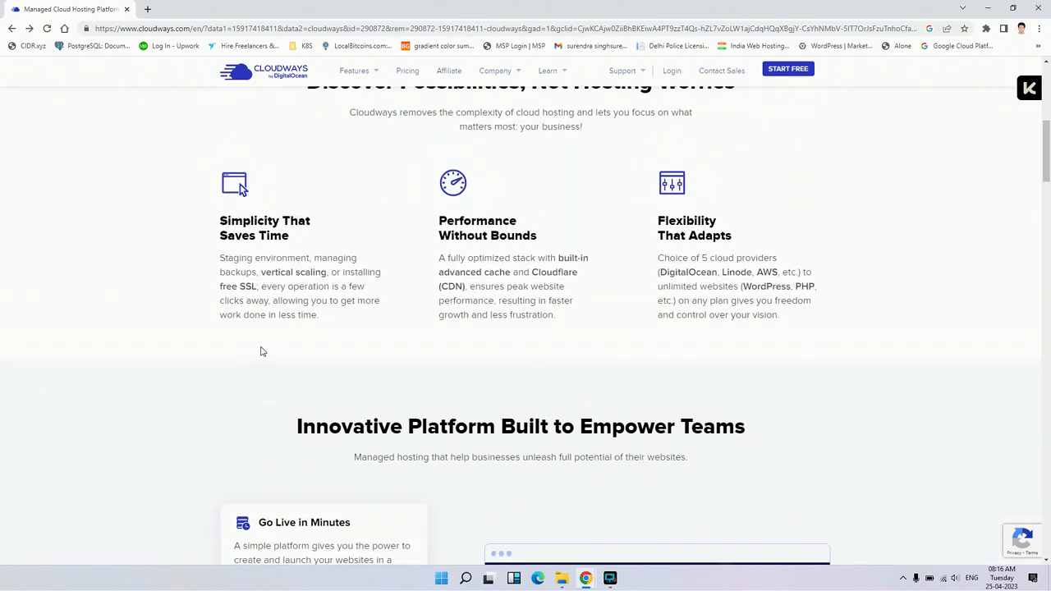
{"action": "scroll", "coordinate": [262, 348], "scroll_direction": "up", "scroll_amount": 10}
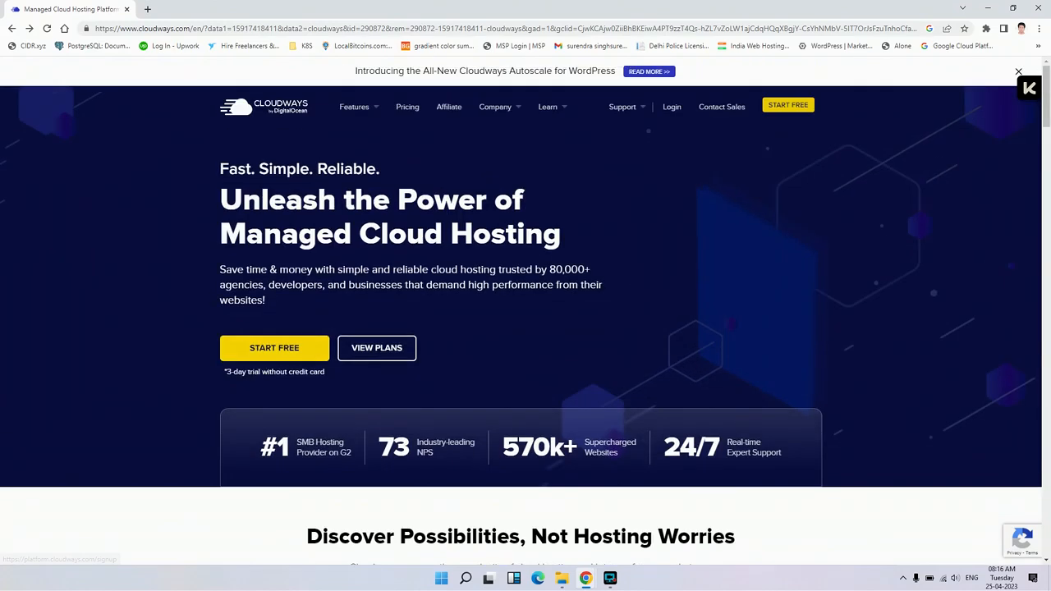
Log in to the Cloudways platform with the saved account e-mail and the account password
{"action": "left_click", "coordinate": [675, 110]}
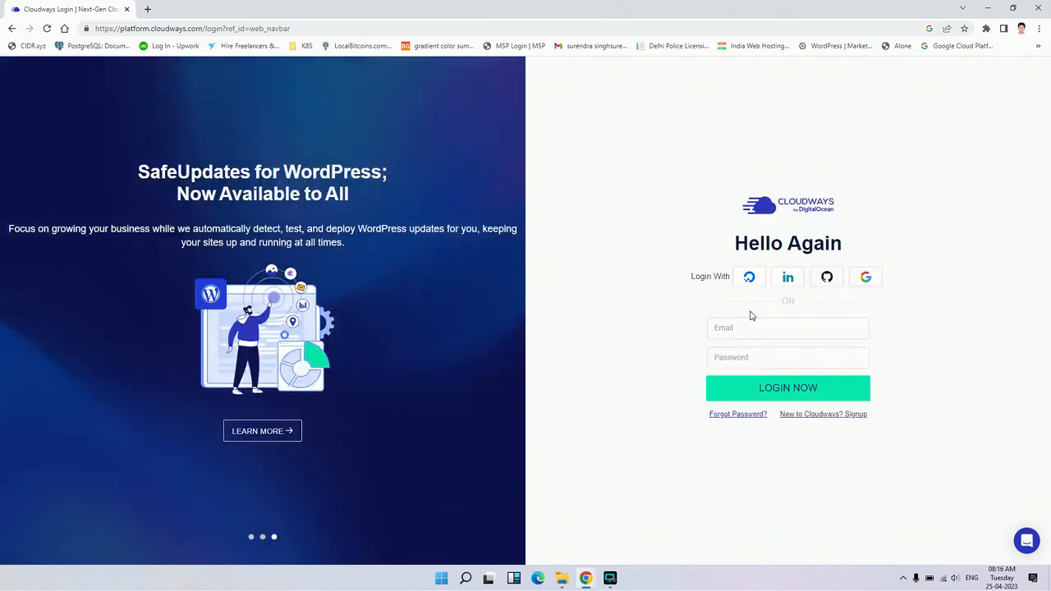
{"action": "left_click", "coordinate": [772, 327]}
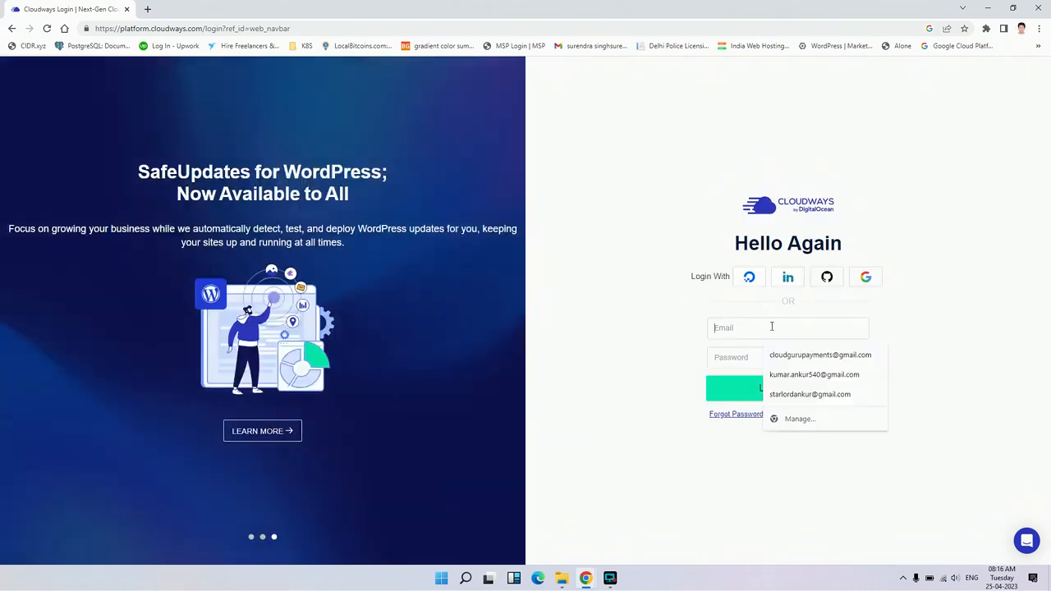
{"action": "left_click", "coordinate": [800, 355]}
{"action": "left_click", "coordinate": [767, 356]}
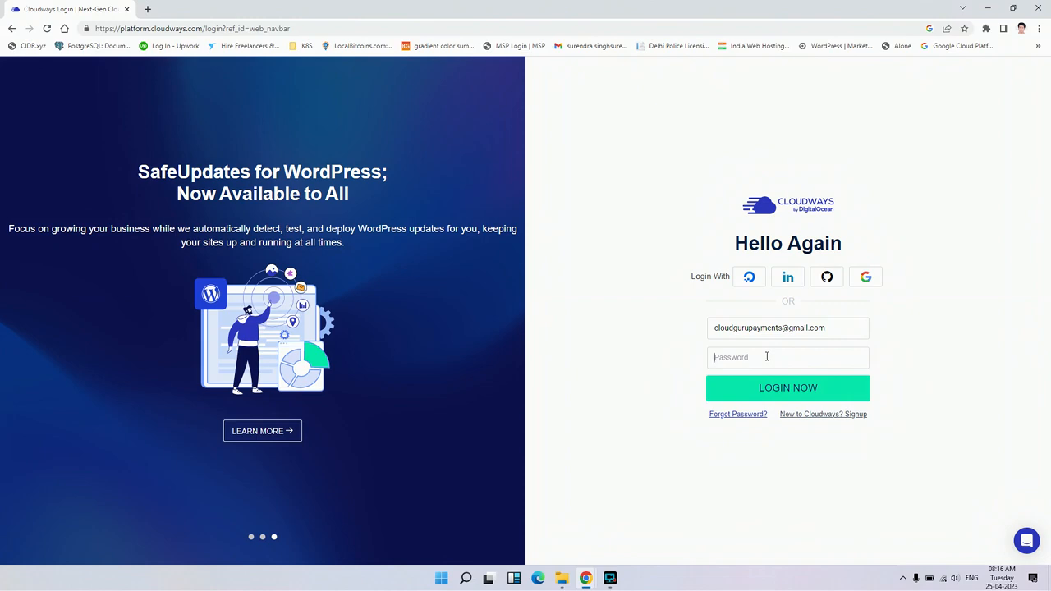
{"action": "type", "text": "•••••"}
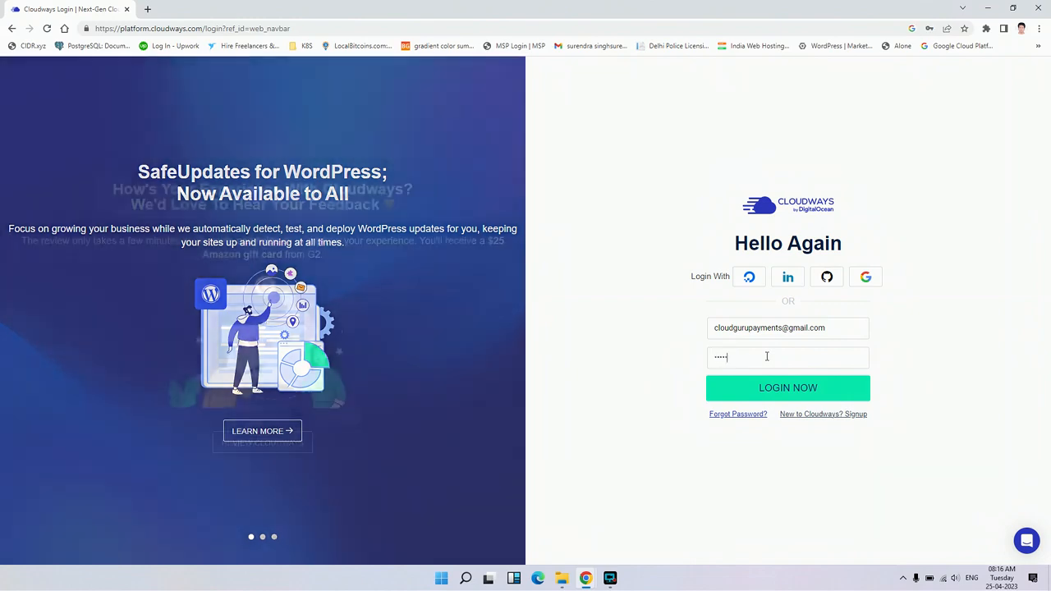
{"action": "type", "text": "••"}
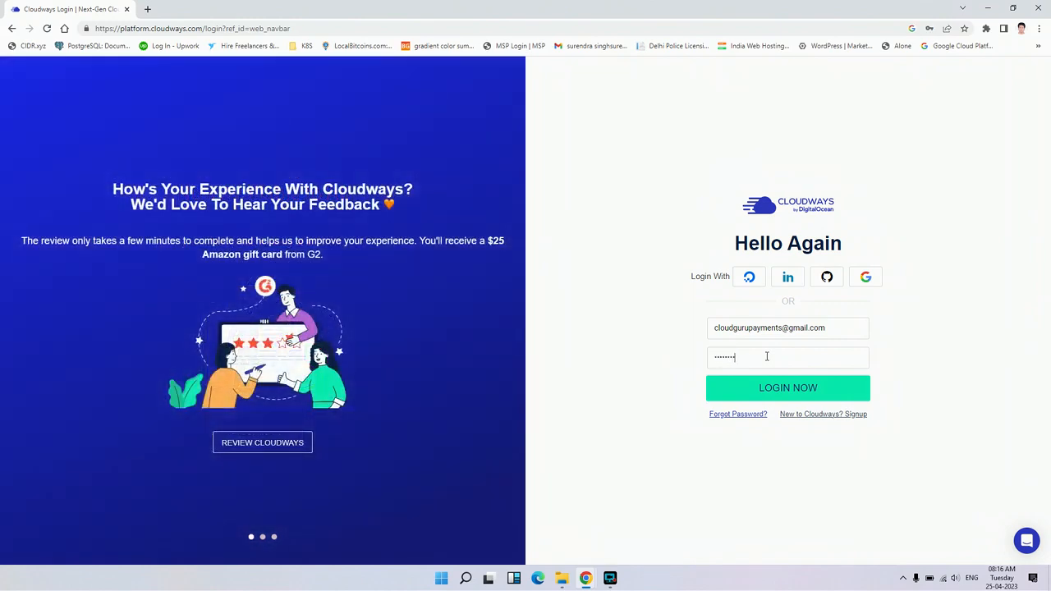
{"action": "left_click", "coordinate": [790, 387]}
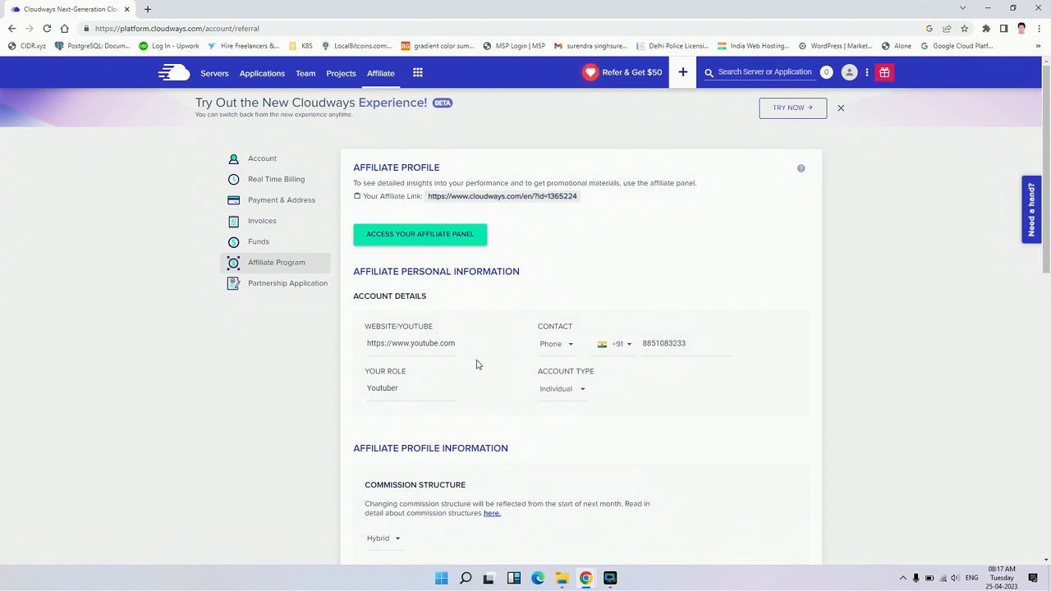
Look through the account's Servers, Applications, Team, Projects and Affiliate sections
{"action": "left_click", "coordinate": [182, 76]}
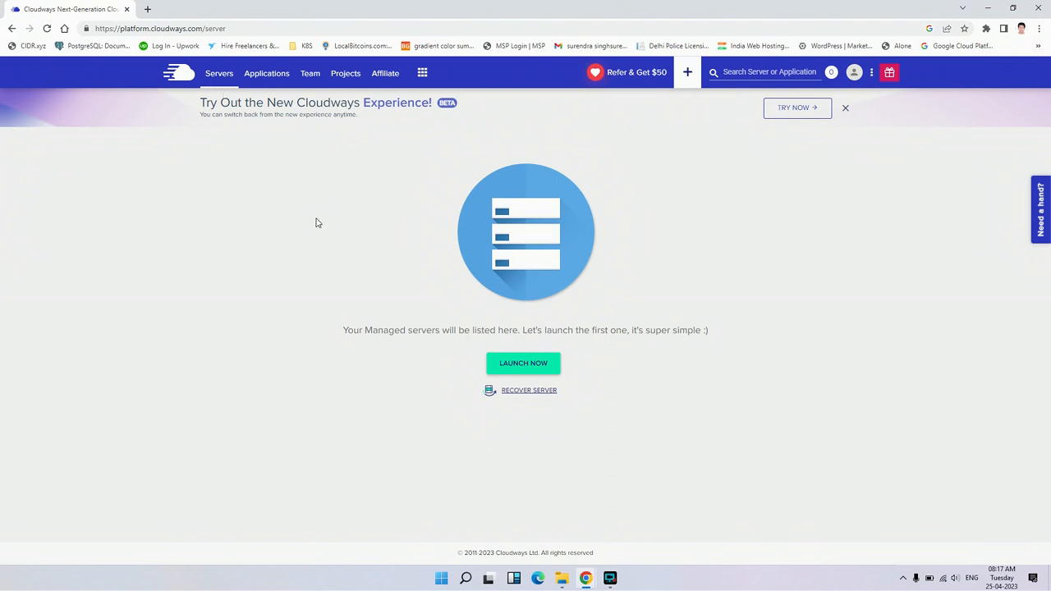
{"action": "left_click", "coordinate": [260, 85]}
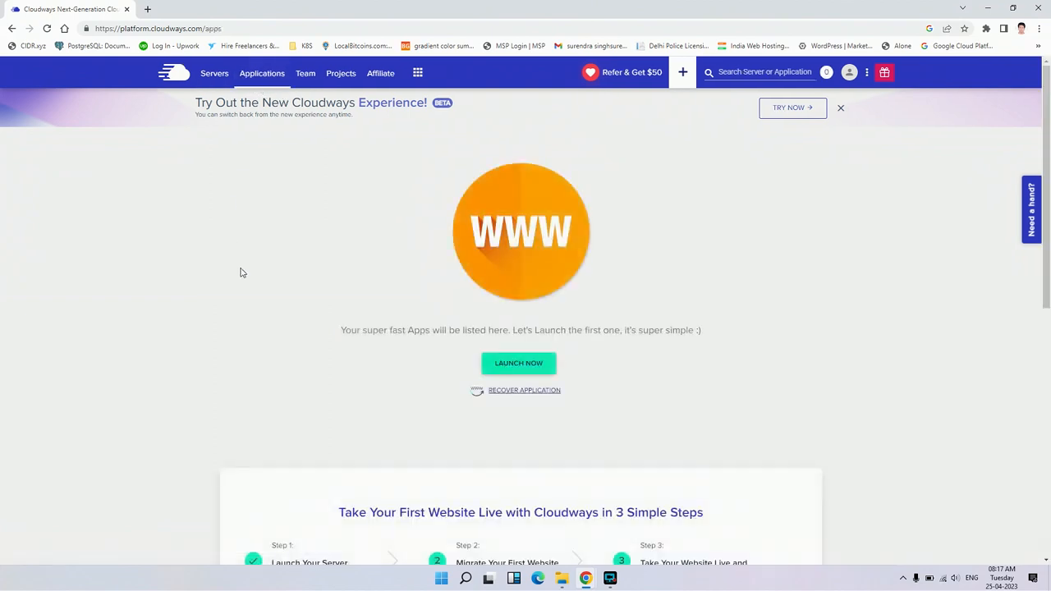
{"action": "left_click", "coordinate": [306, 74]}
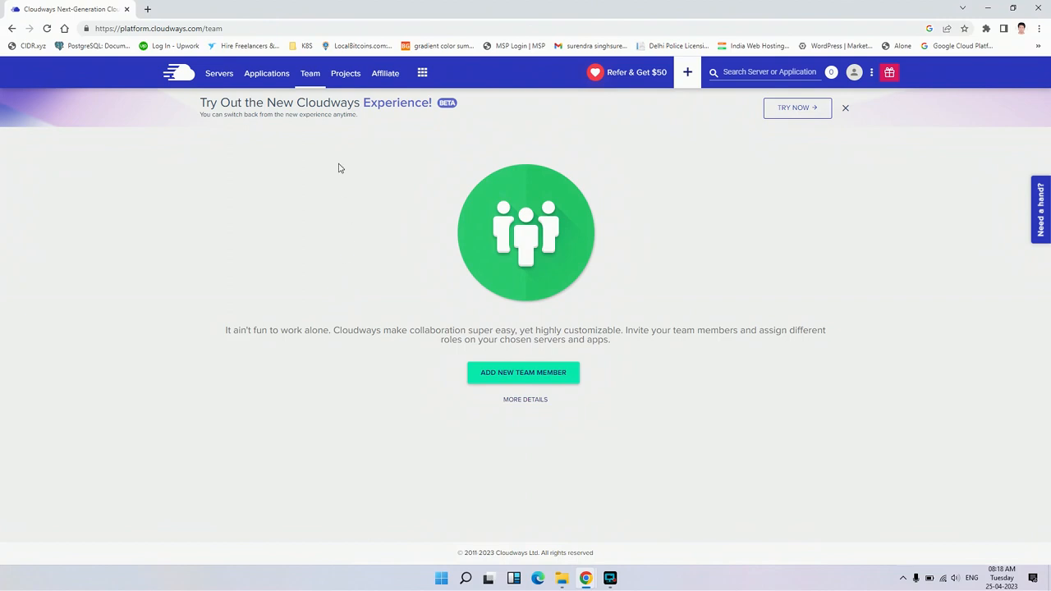
{"action": "left_click", "coordinate": [346, 82]}
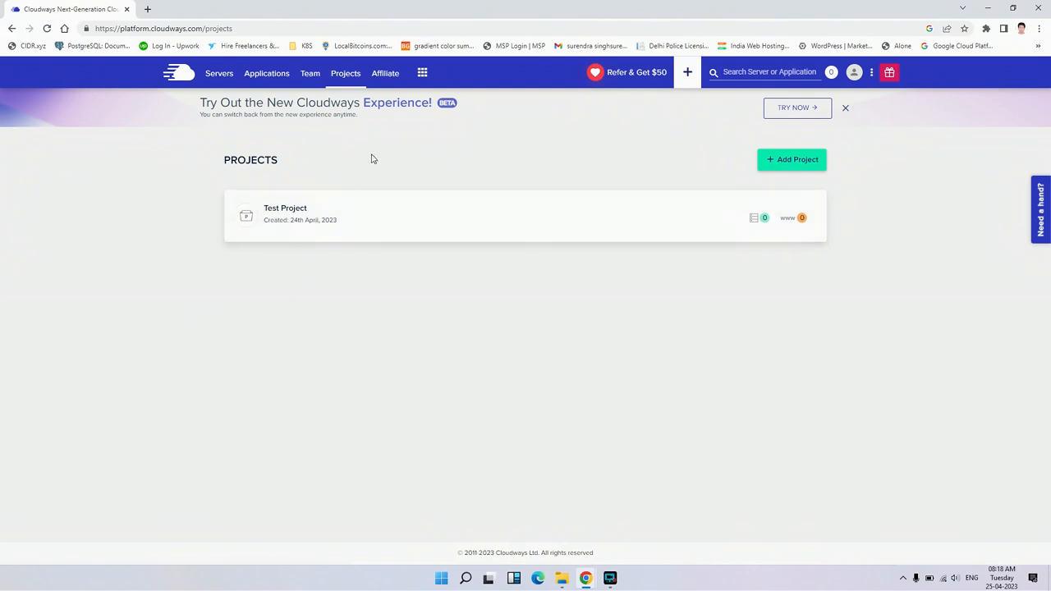
{"action": "left_click", "coordinate": [385, 73]}
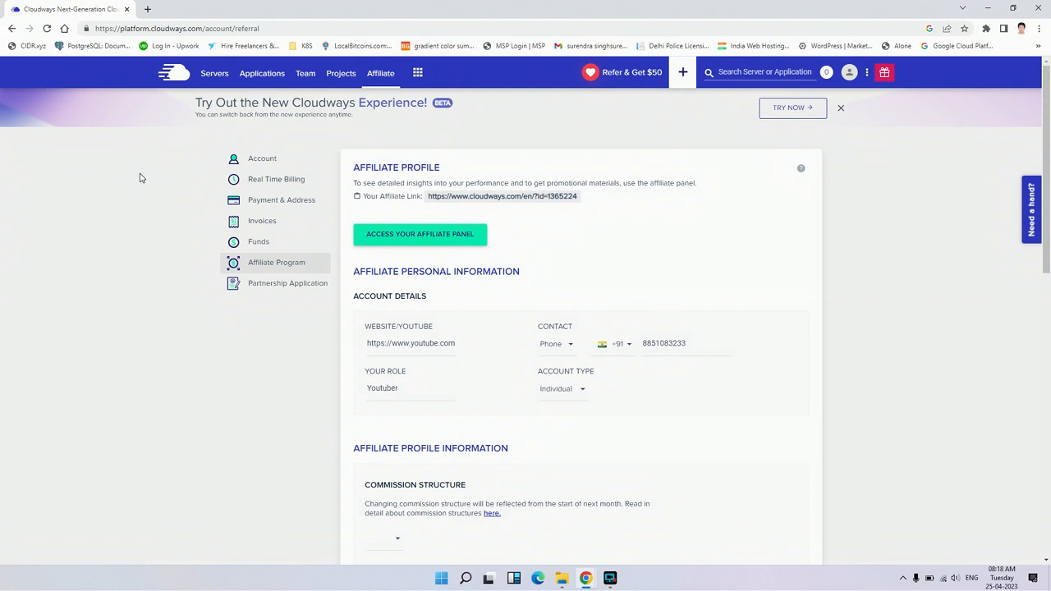
Start launching a new managed server and choose WordPress Version 6.1.1 as its application
{"action": "left_click", "coordinate": [220, 79]}
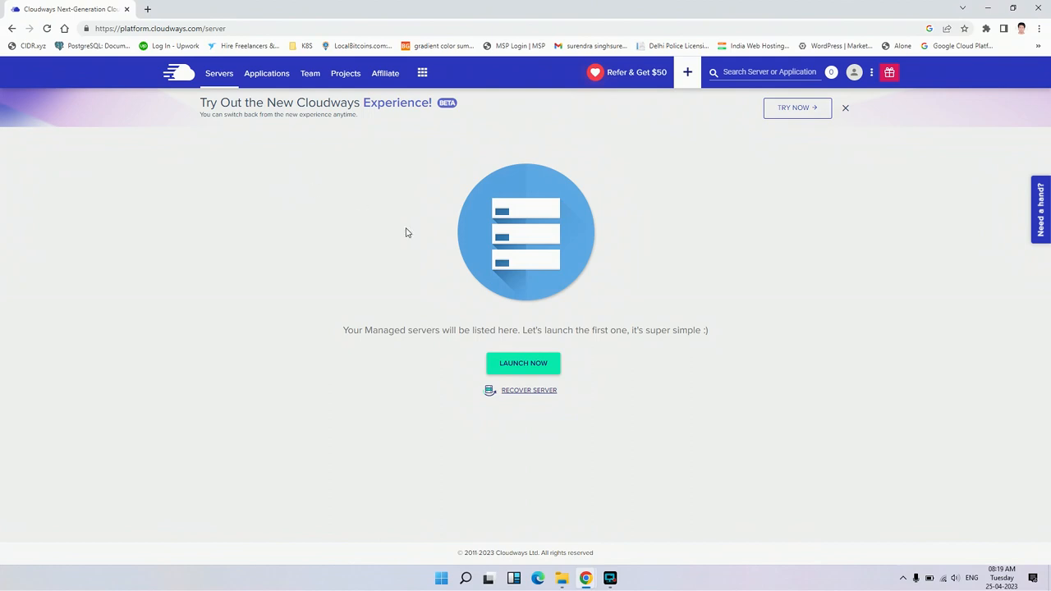
{"action": "left_click", "coordinate": [532, 363]}
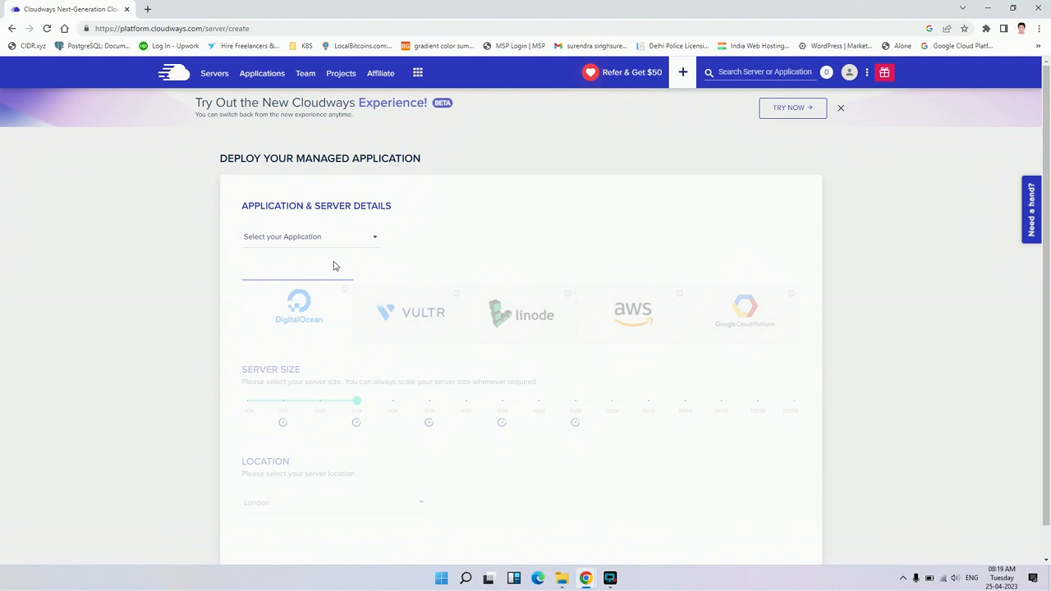
{"action": "left_click", "coordinate": [374, 245]}
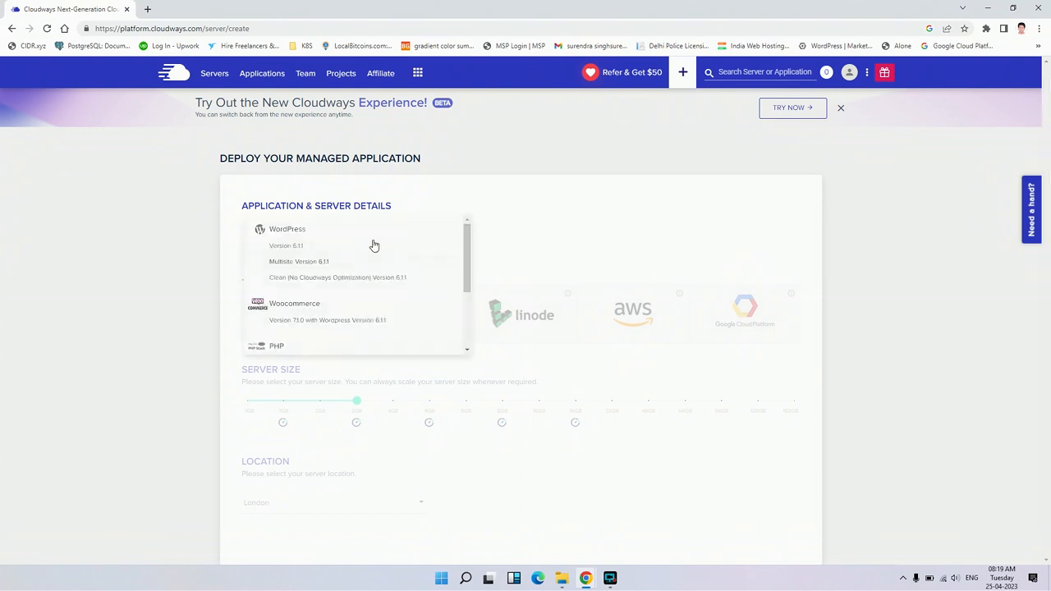
{"action": "left_click", "coordinate": [320, 248]}
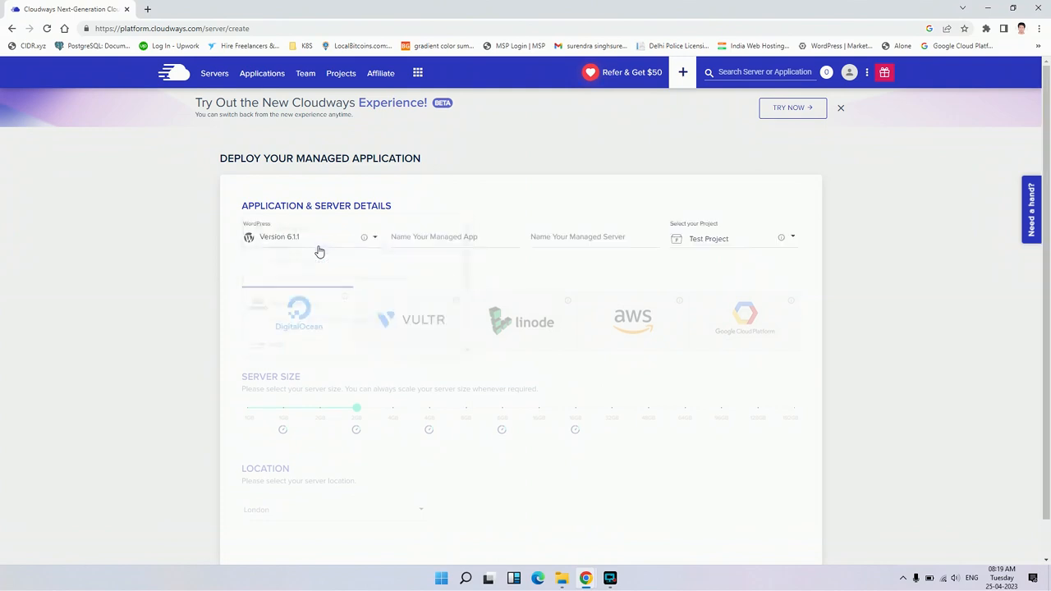
Name the managed app "Test App" and the managed server "Test server"
{"action": "left_click", "coordinate": [438, 236]}
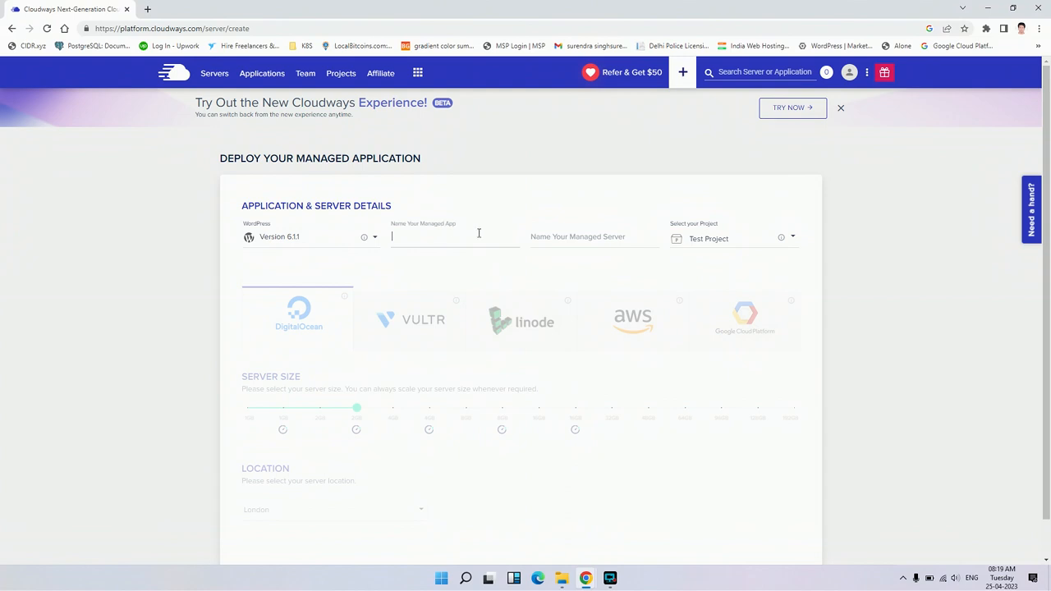
{"action": "type", "text": "Test App"}
{"action": "left_click", "coordinate": [606, 236]}
{"action": "type", "text": "Test s"}
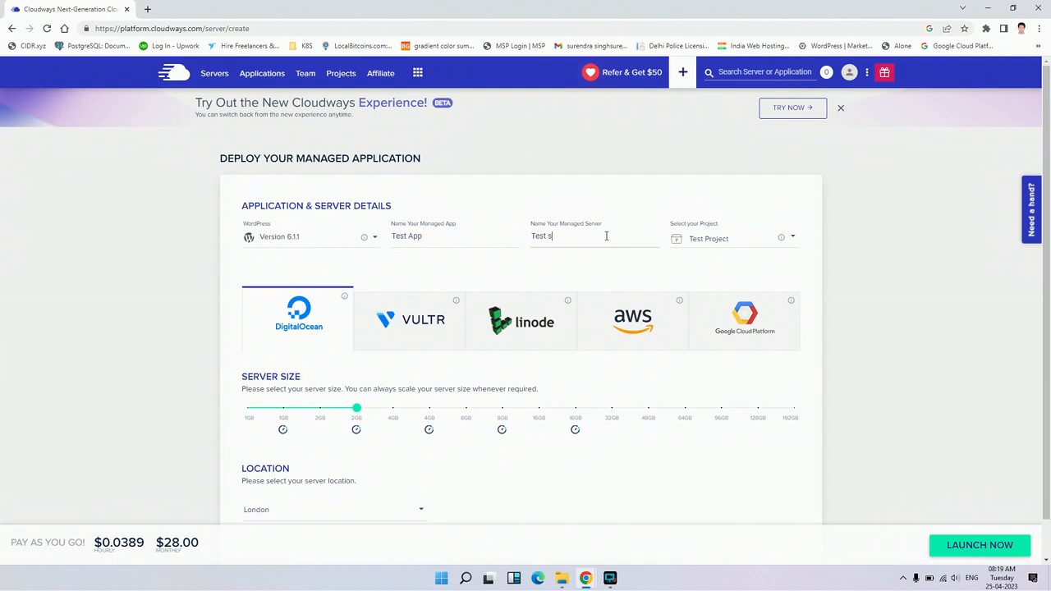
{"action": "type", "text": "rver"}
{"action": "key", "text": "BackSpace"}
{"action": "key", "text": "BackSpace"}
{"action": "key", "text": "BackSpace"}
{"action": "type", "text": "erver"}
Assign the new application to the project "Test Project"
{"action": "left_click", "coordinate": [723, 239]}
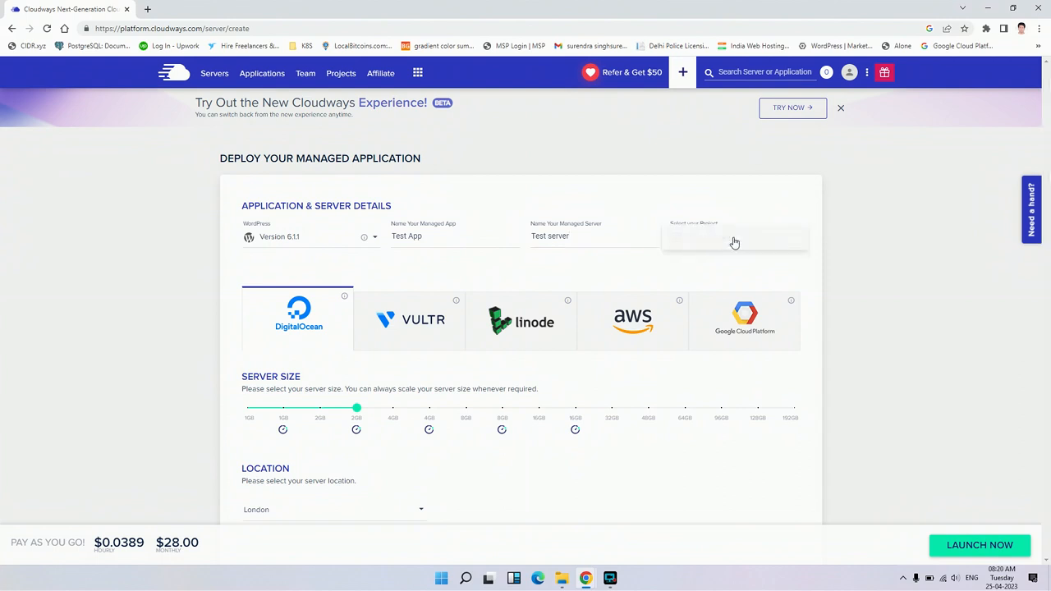
{"action": "left_click", "coordinate": [734, 240]}
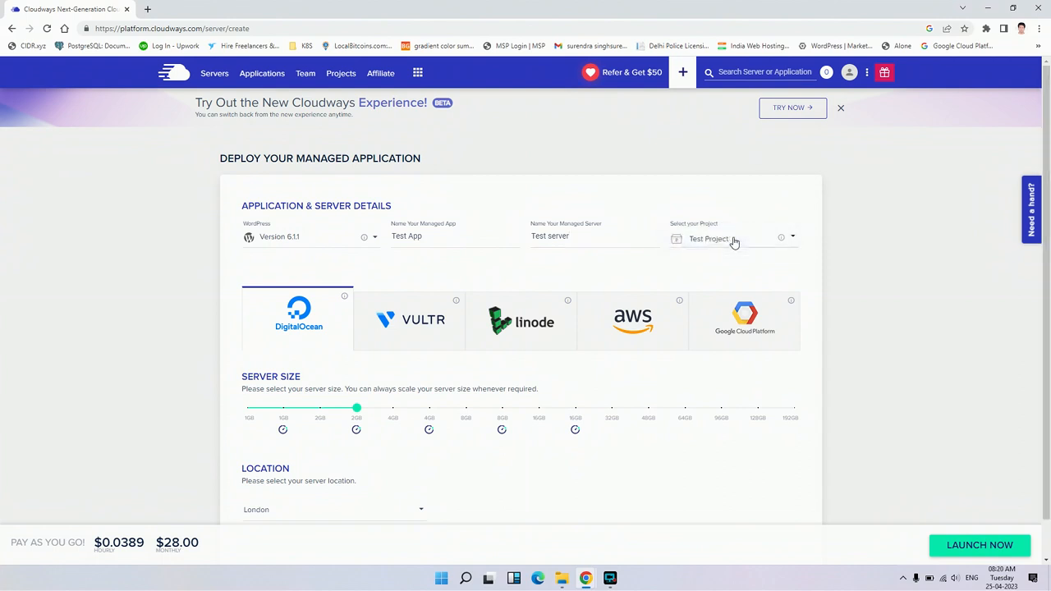
{"action": "left_click", "coordinate": [788, 237]}
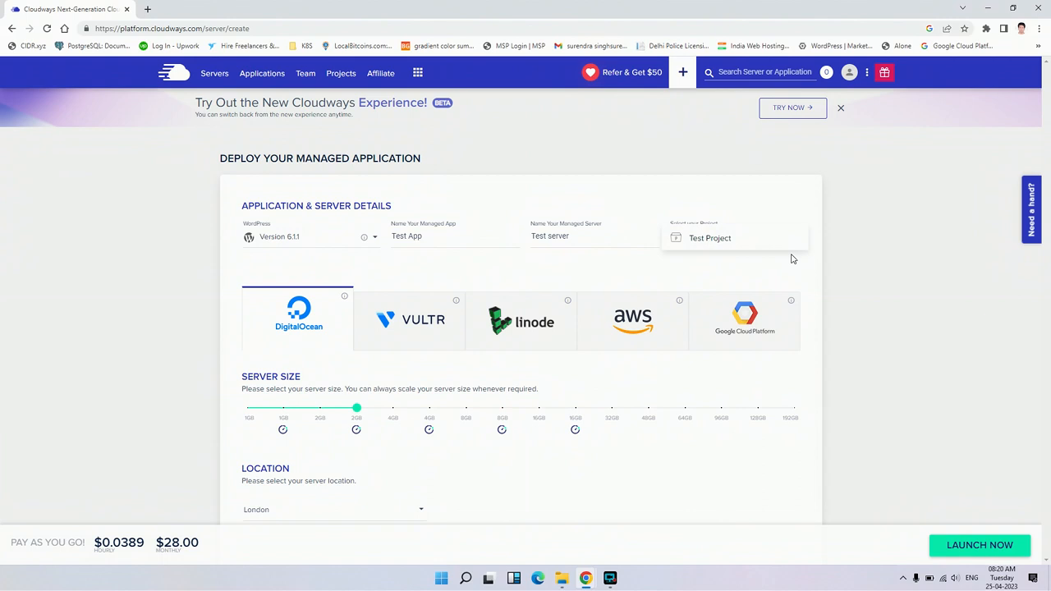
{"action": "left_click", "coordinate": [738, 240]}
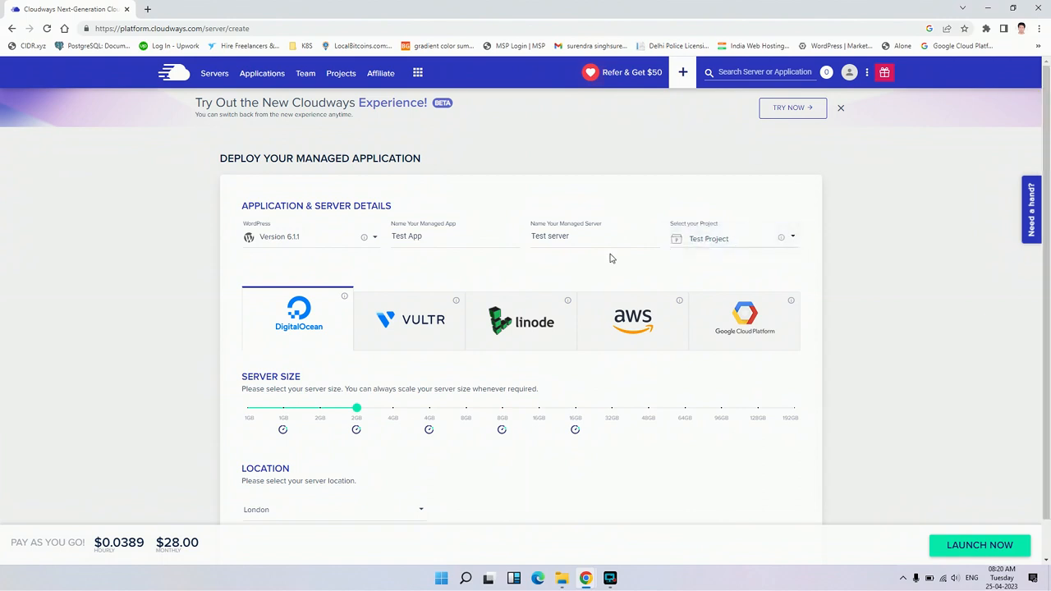
Compare the server options of Vultr, Linode, AWS and Google Cloud Platform, ending with DigitalOcean as the selected provider
{"action": "scroll", "coordinate": [610, 259], "scroll_direction": "down", "scroll_amount": 1}
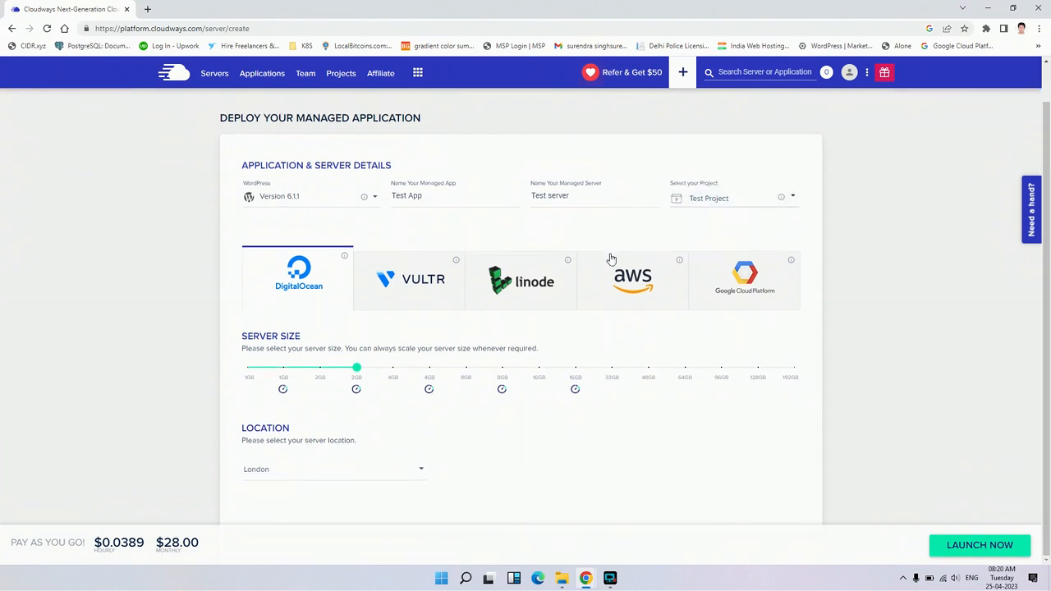
{"action": "left_click", "coordinate": [407, 296]}
{"action": "left_click", "coordinate": [511, 286]}
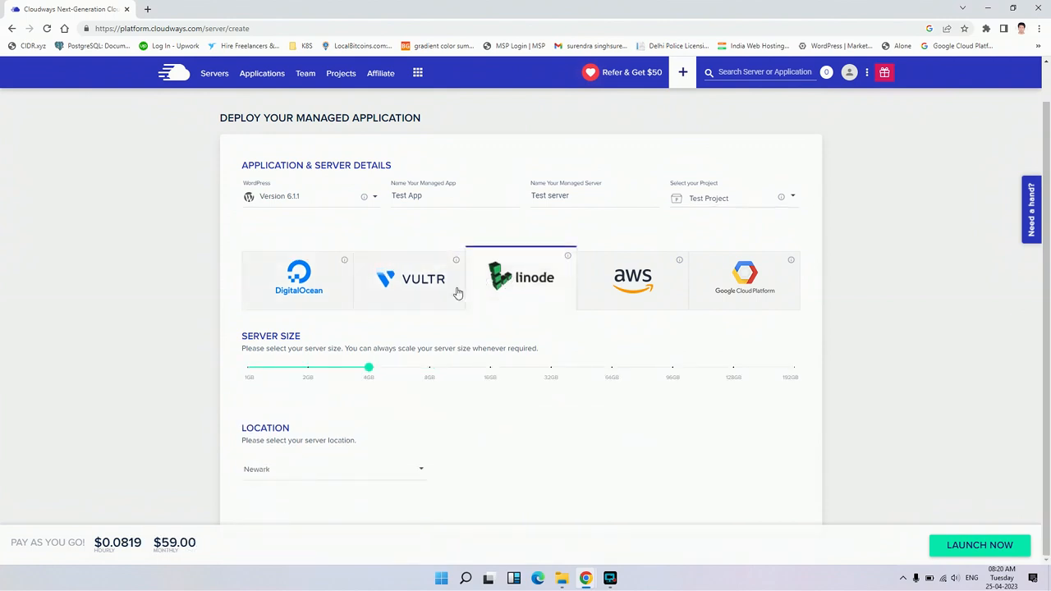
{"action": "left_click", "coordinate": [320, 293]}
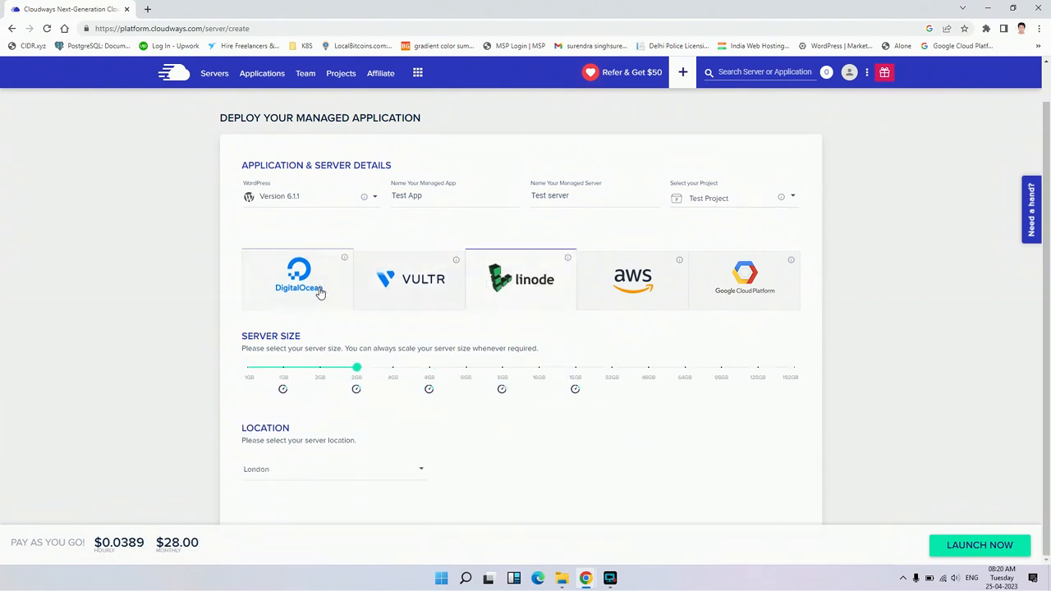
{"action": "left_click", "coordinate": [416, 290]}
{"action": "left_click", "coordinate": [514, 287]}
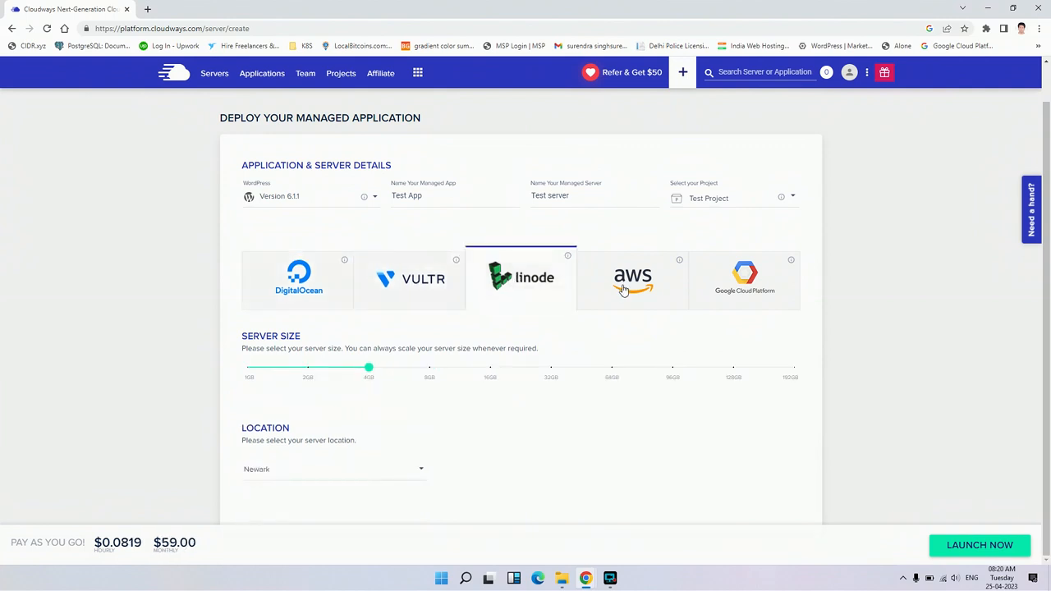
{"action": "left_click", "coordinate": [624, 290]}
{"action": "left_click", "coordinate": [743, 281]}
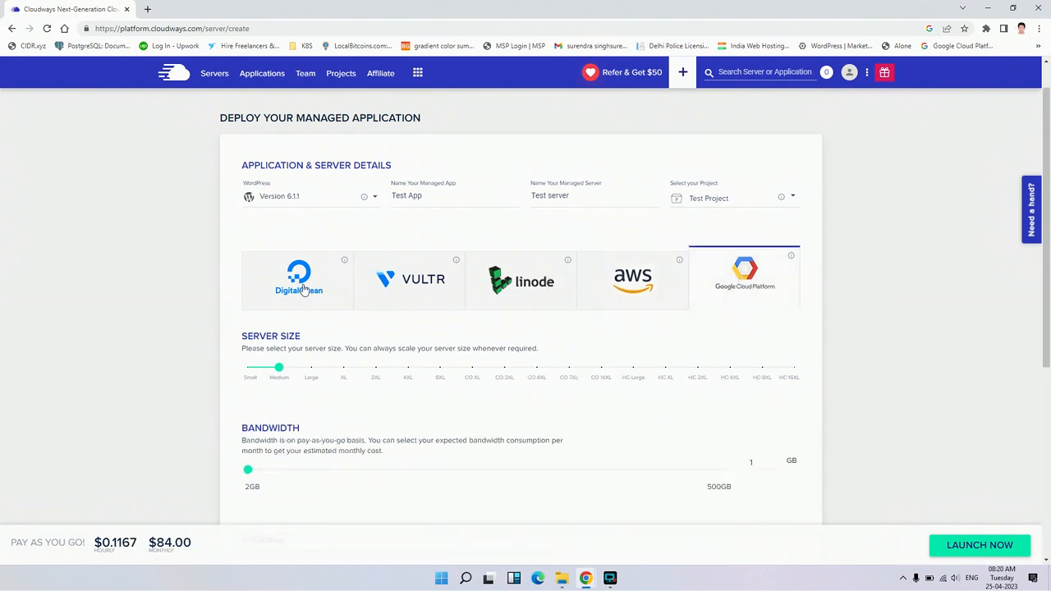
{"action": "left_click", "coordinate": [302, 287]}
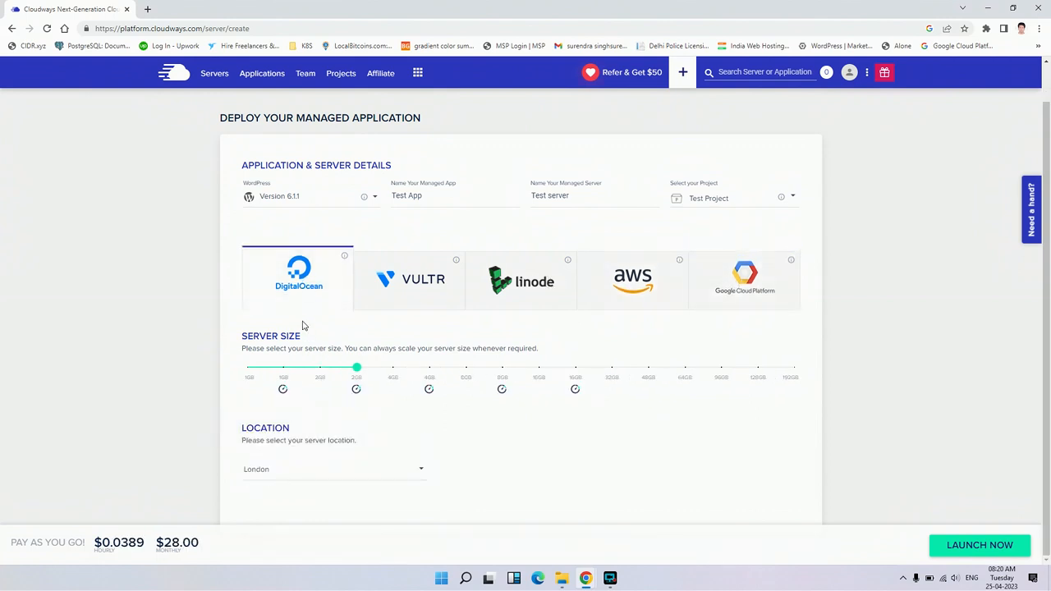
Set the DigitalOcean server size to the non-Premium 2GB option and the server location to Sydney
{"action": "left_click", "coordinate": [285, 369]}
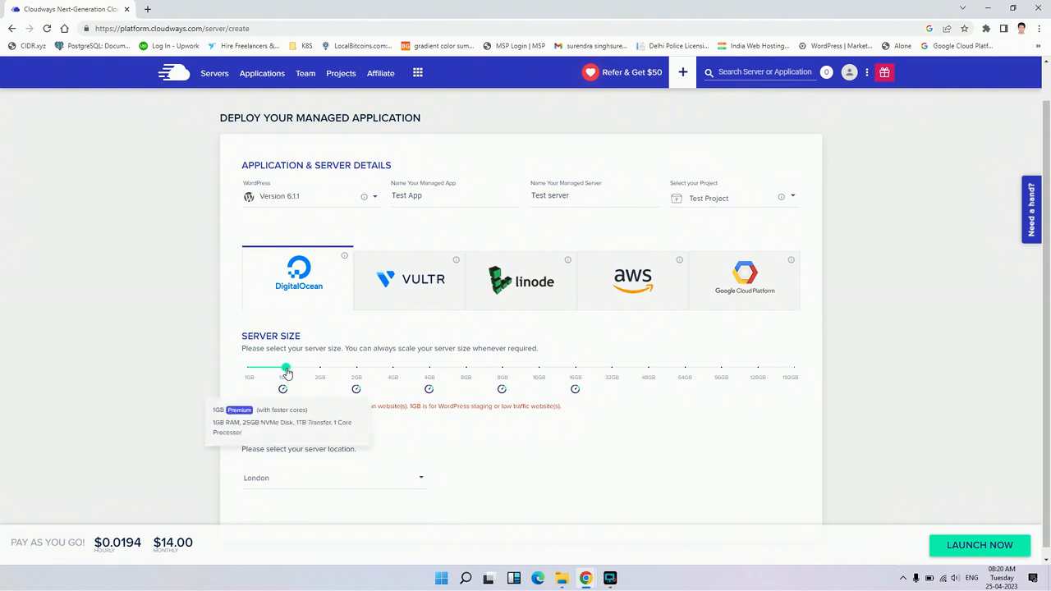
{"action": "left_click", "coordinate": [321, 371]}
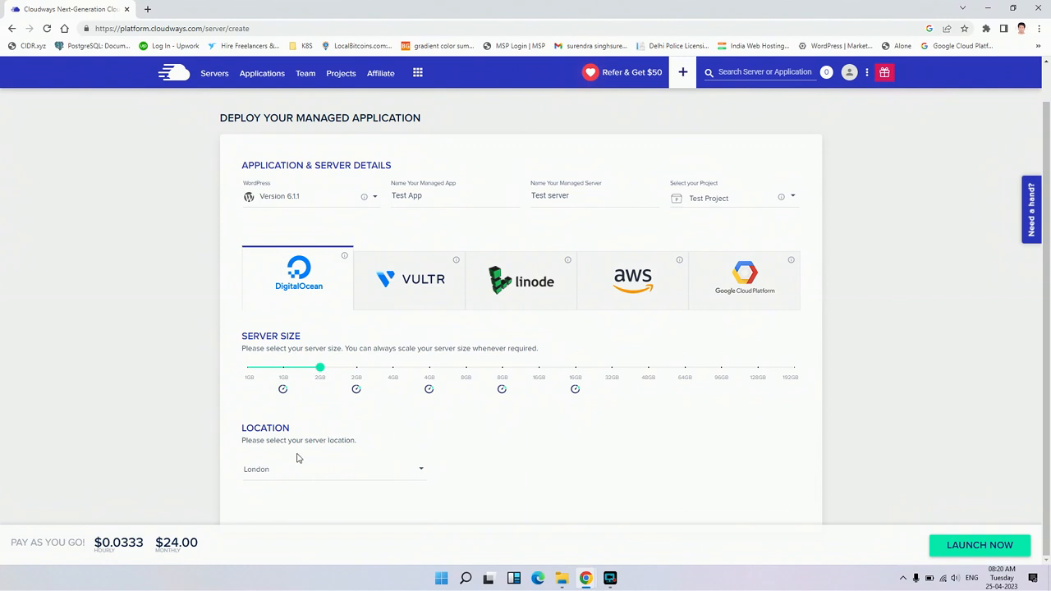
{"action": "left_click", "coordinate": [391, 470]}
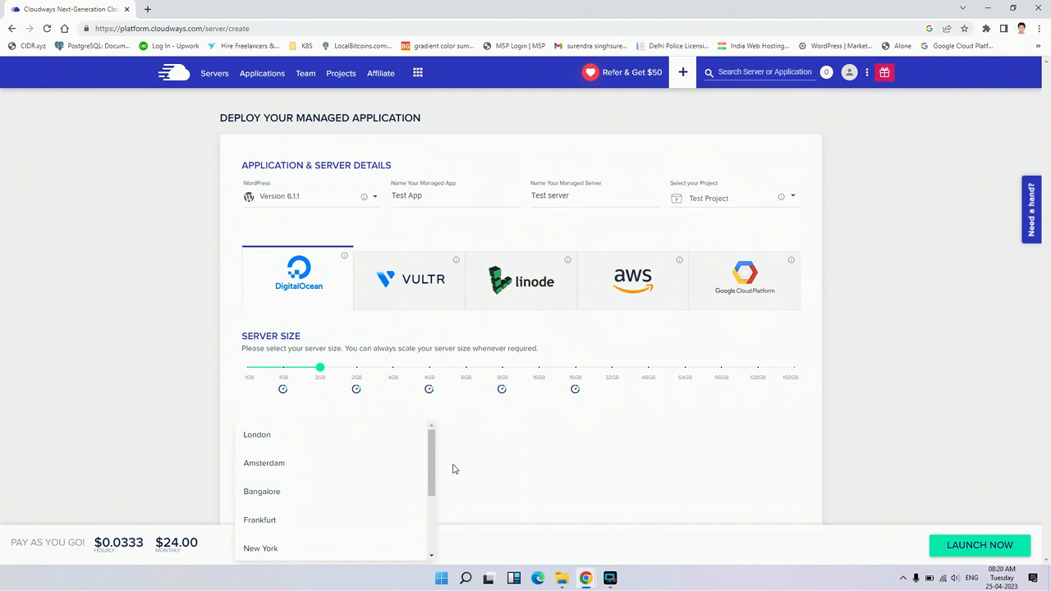
{"action": "scroll", "coordinate": [382, 460], "scroll_direction": "down", "scroll_amount": 1}
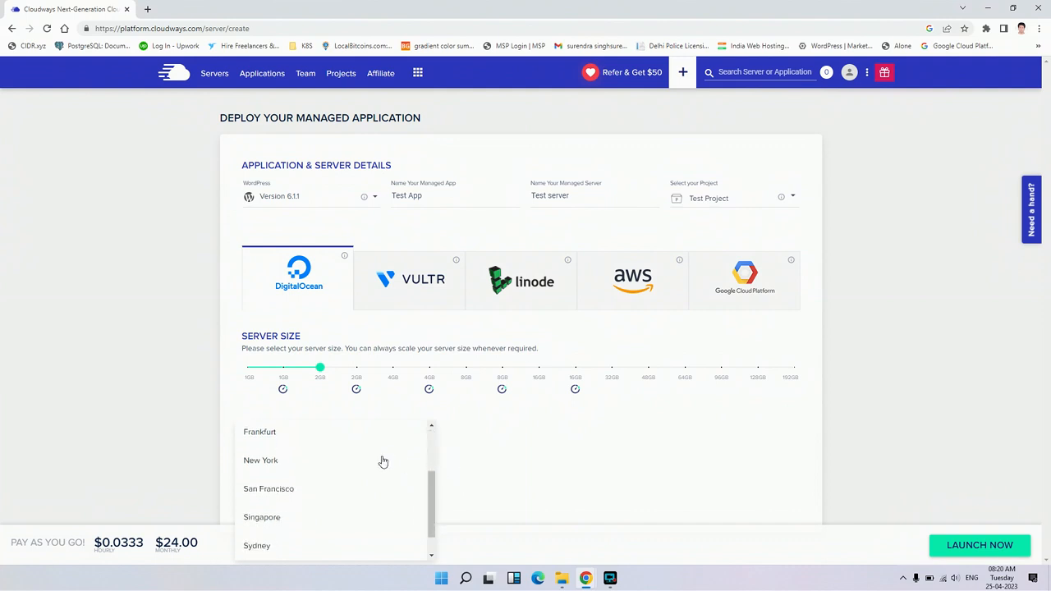
{"action": "scroll", "coordinate": [383, 462], "scroll_direction": "up", "scroll_amount": 1}
{"action": "scroll", "coordinate": [382, 462], "scroll_direction": "down", "scroll_amount": 2}
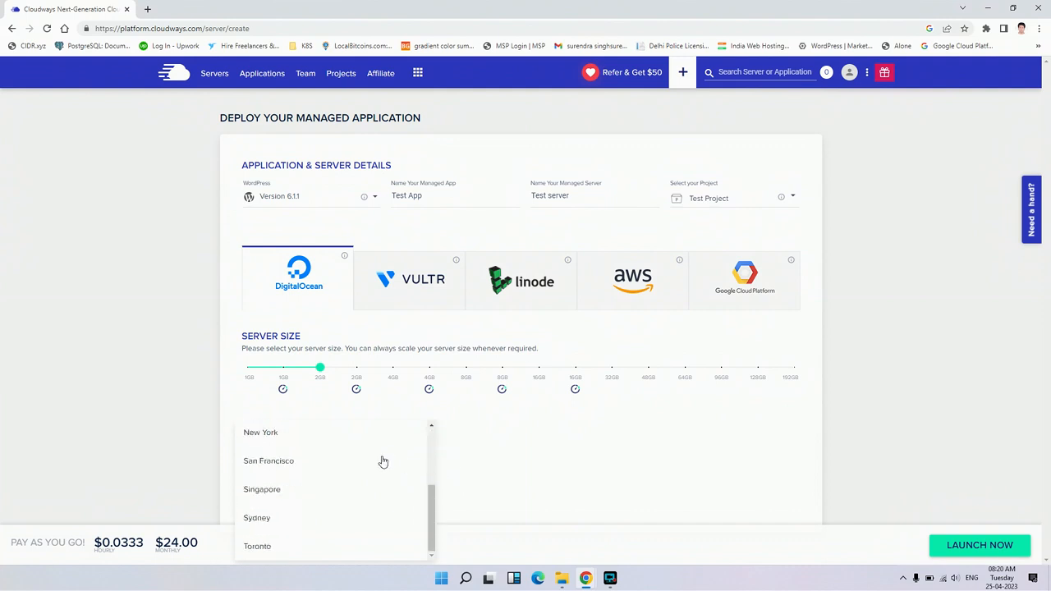
{"action": "scroll", "coordinate": [383, 462], "scroll_direction": "up", "scroll_amount": 2}
{"action": "scroll", "coordinate": [336, 518], "scroll_direction": "down", "scroll_amount": 2}
{"action": "left_click", "coordinate": [318, 519]}
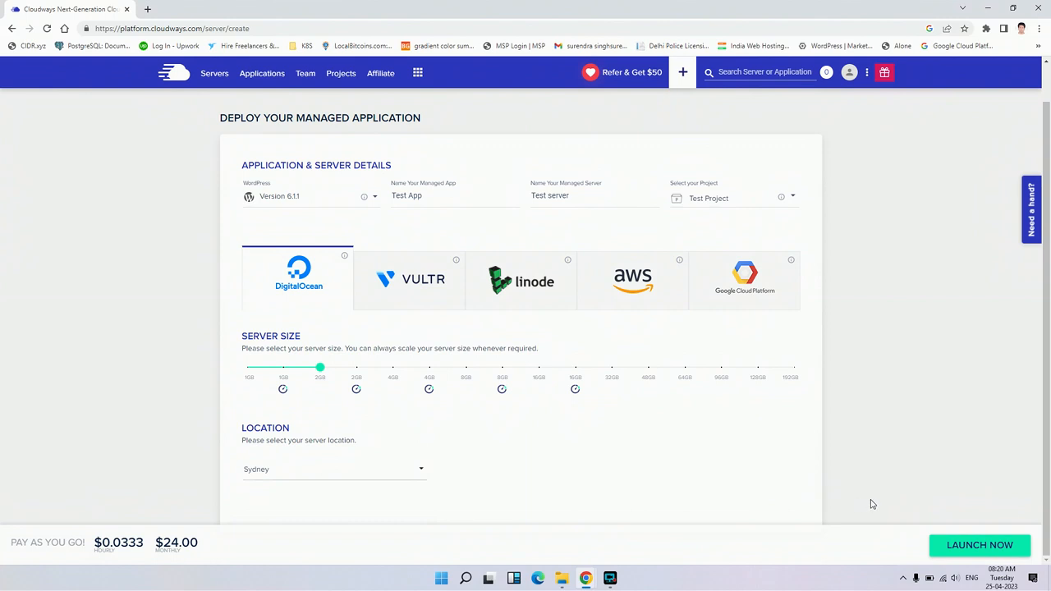
Launch the configured server and dismiss the hosting credits referral offer
{"action": "left_click", "coordinate": [980, 552]}
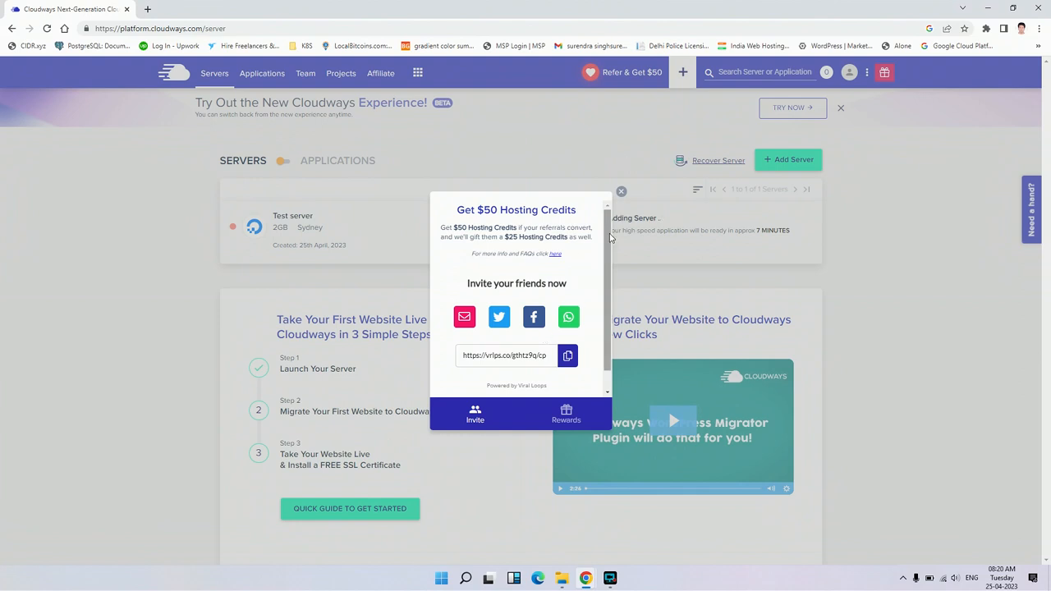
{"action": "left_click", "coordinate": [622, 192]}
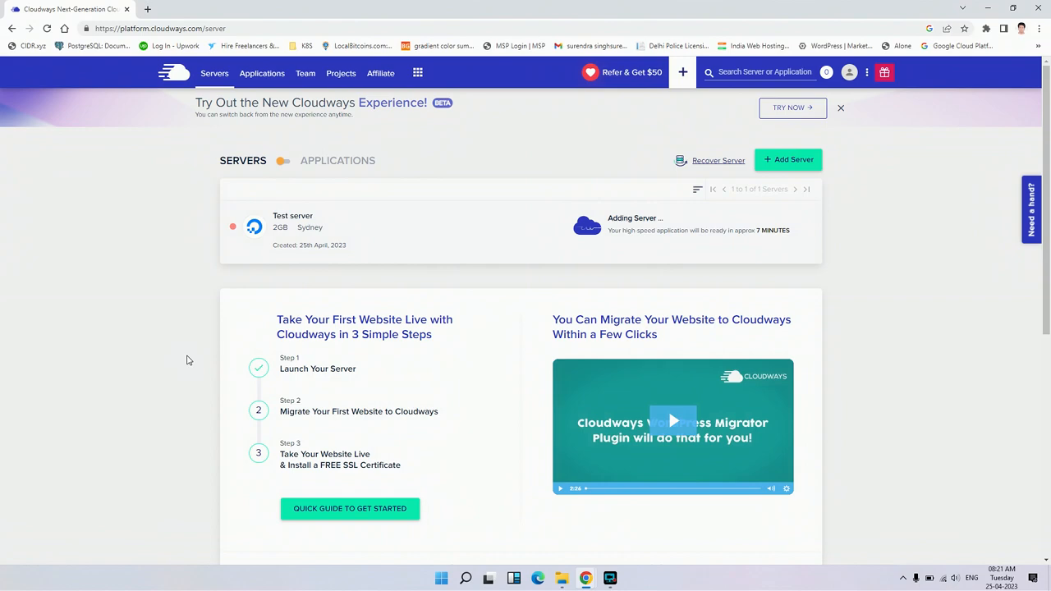
{"action": "scroll", "coordinate": [186, 360], "scroll_direction": "down", "scroll_amount": 3}
{"action": "scroll", "coordinate": [186, 360], "scroll_direction": "down", "scroll_amount": 3}
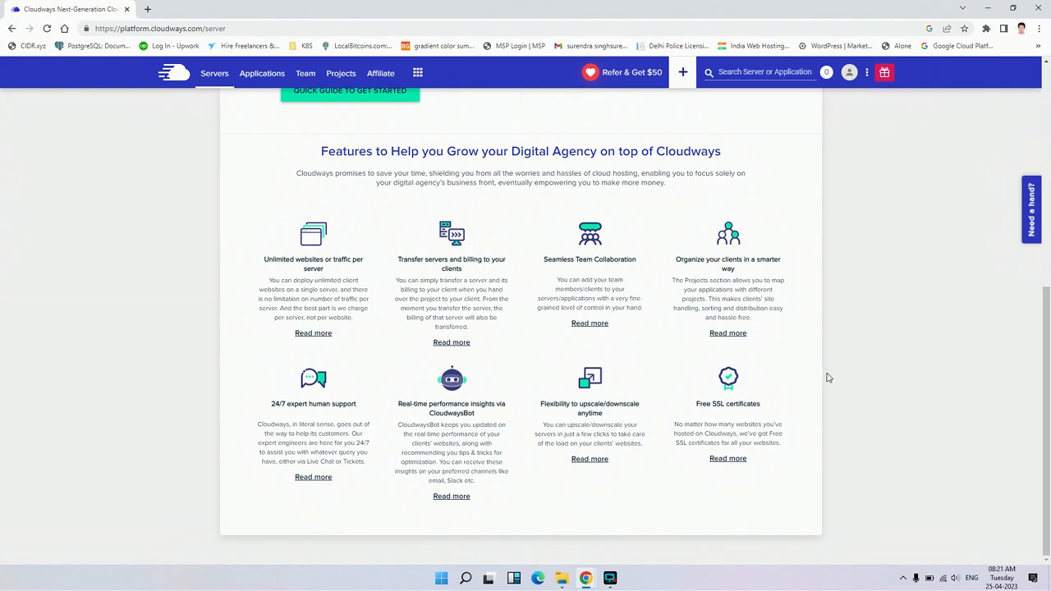
{"action": "scroll", "coordinate": [828, 378], "scroll_direction": "up", "scroll_amount": 5}
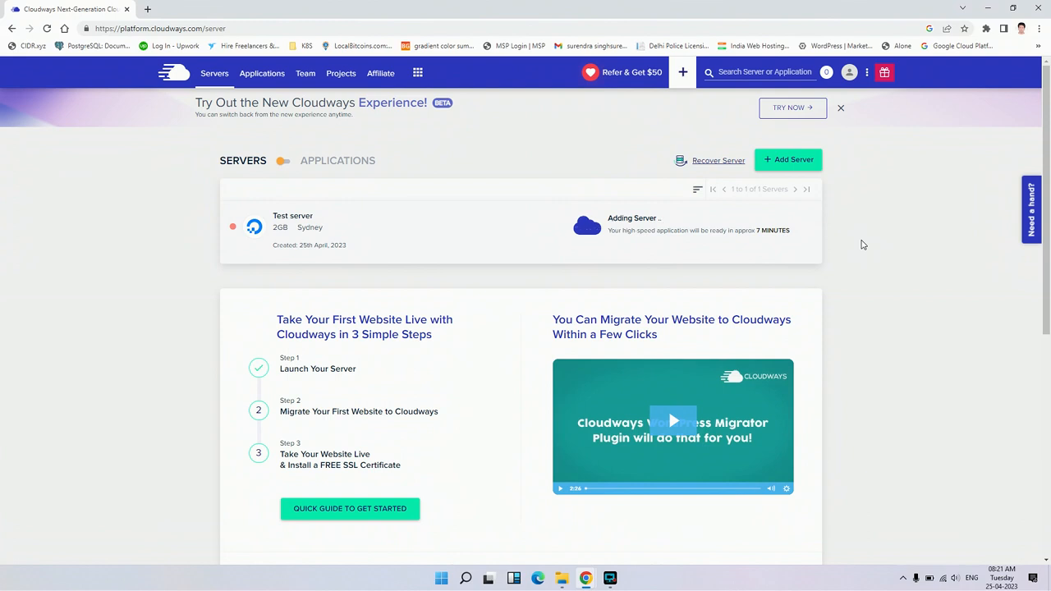
Open the CloudwaysBot notifications page and dismiss the new Cloudways Experience beta banner
{"action": "left_click", "coordinate": [428, 74]}
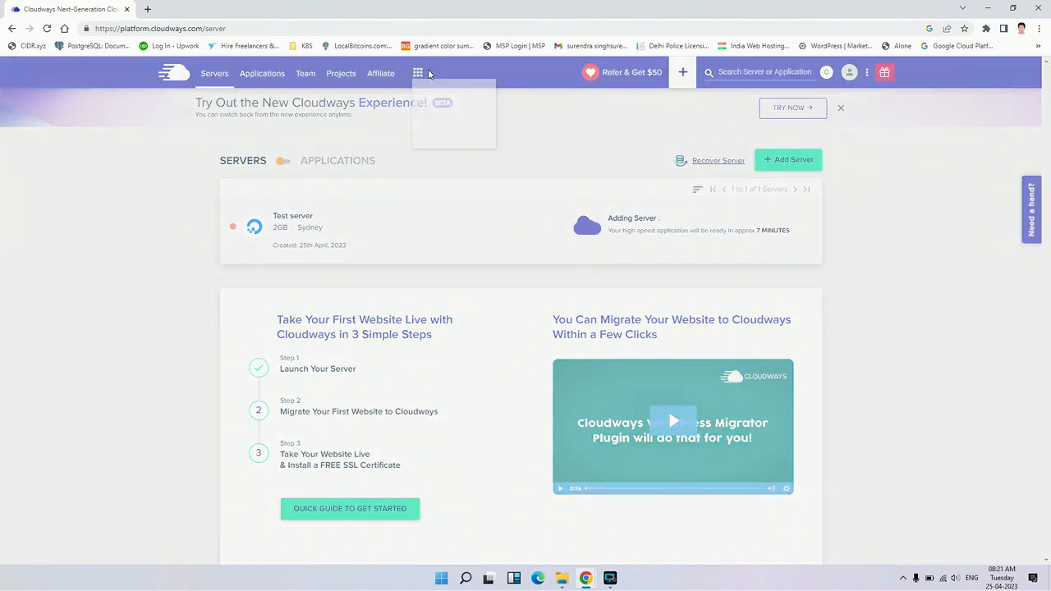
{"action": "left_click", "coordinate": [447, 105]}
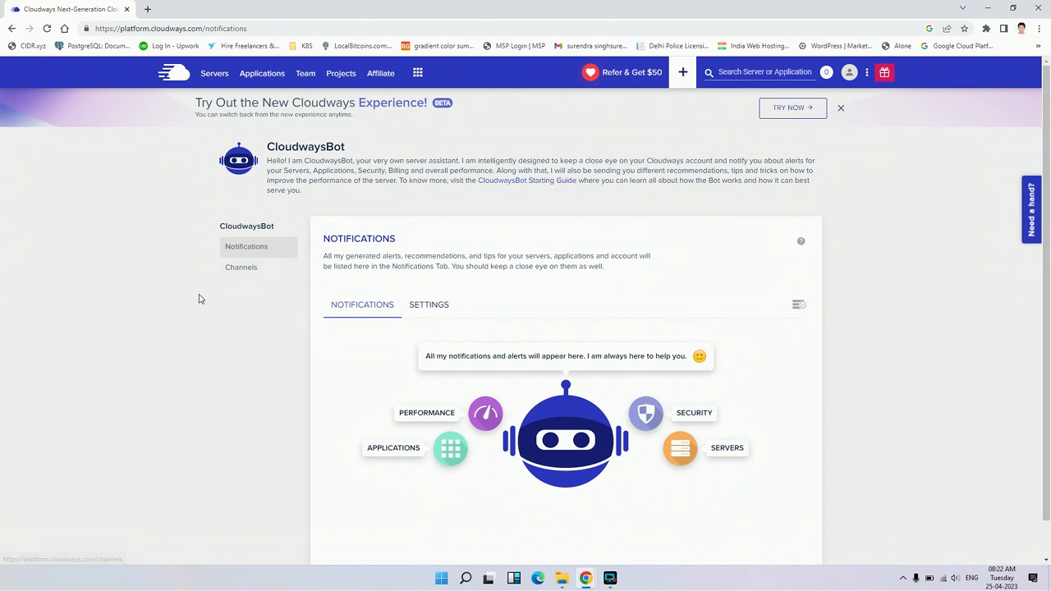
{"action": "left_click", "coordinate": [841, 108]}
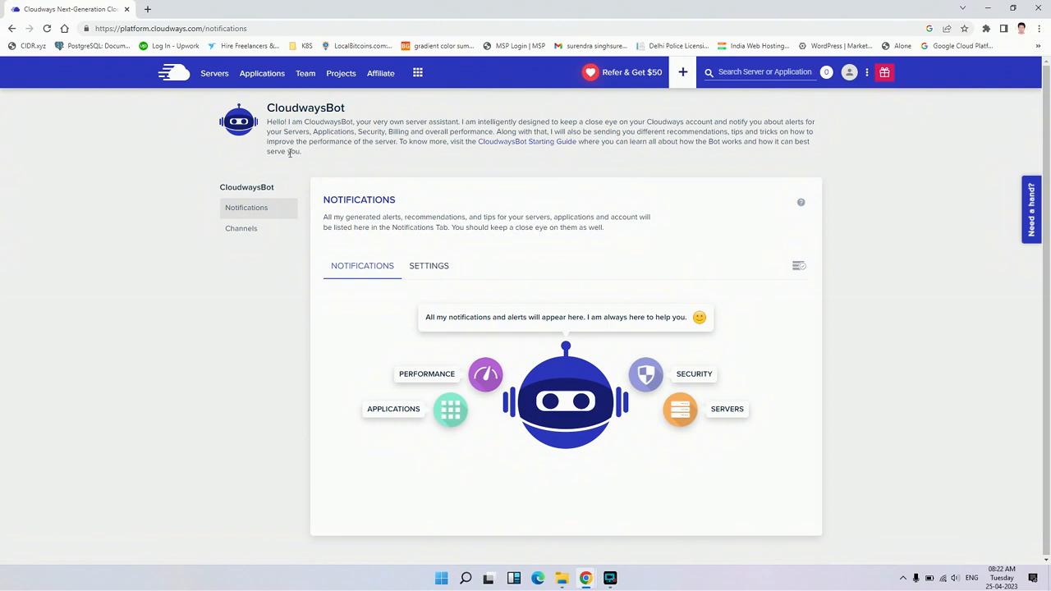
Return to the server list and, once provisioning has finished, open the management page of Test server
{"action": "left_click", "coordinate": [215, 75]}
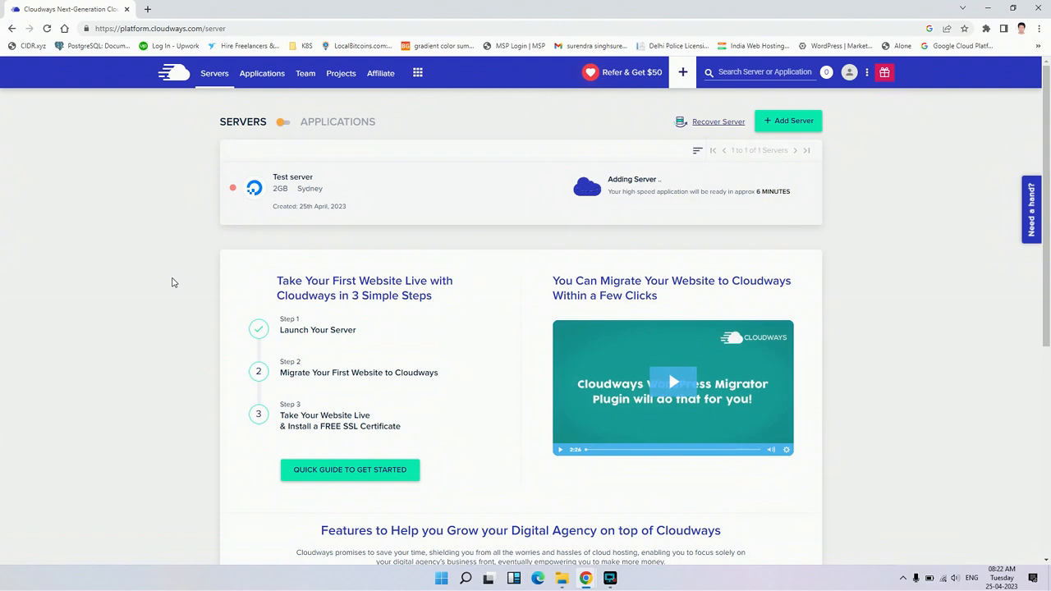
{"action": "scroll", "coordinate": [172, 283], "scroll_direction": "down", "scroll_amount": 1}
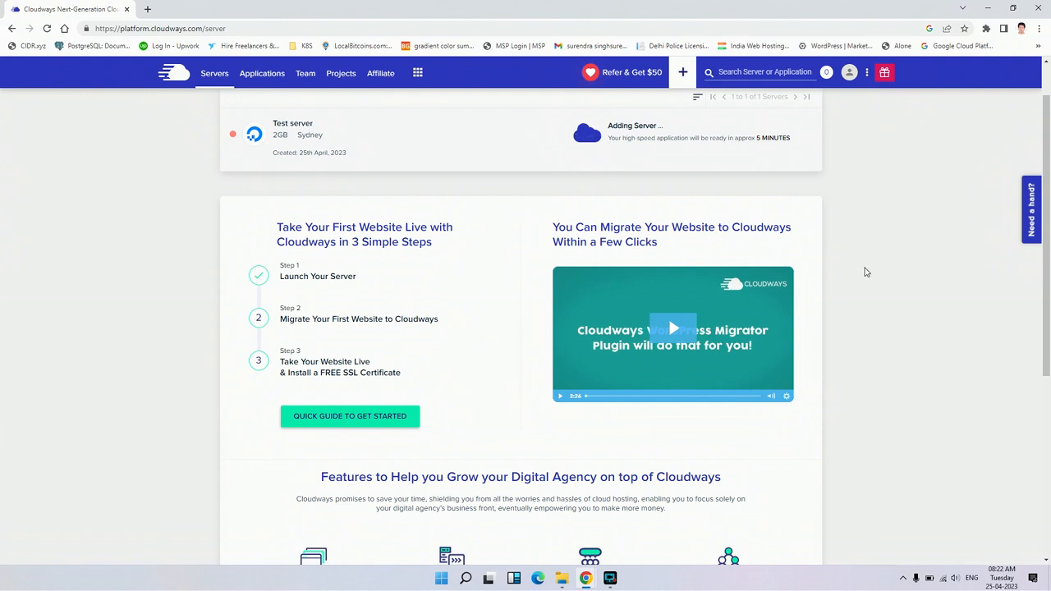
{"action": "scroll", "coordinate": [863, 272], "scroll_direction": "up", "scroll_amount": 1}
{"action": "scroll", "coordinate": [862, 341], "scroll_direction": "down", "scroll_amount": 1}
{"action": "scroll", "coordinate": [863, 341], "scroll_direction": "up", "scroll_amount": 1}
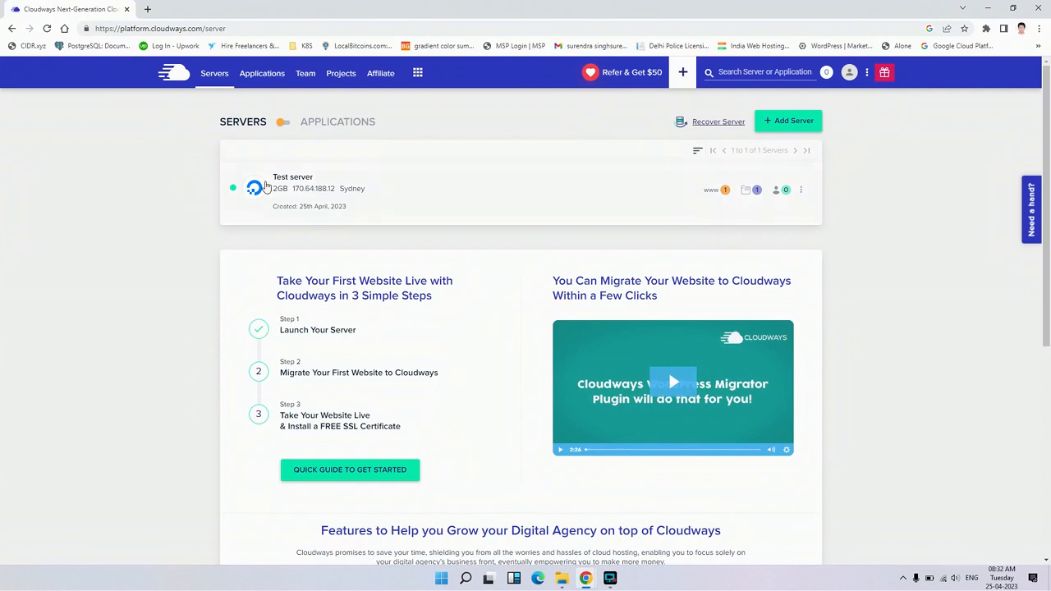
{"action": "left_click", "coordinate": [284, 189]}
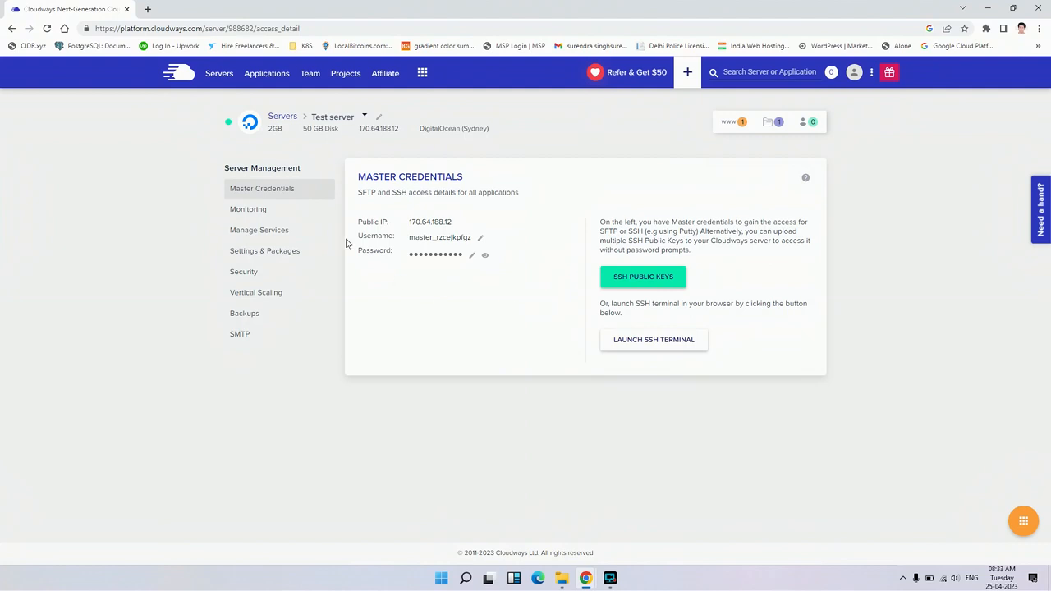
Launch the browser-based SSH terminal for Test server and proceed past the certificate privacy warning
{"action": "left_click", "coordinate": [661, 341]}
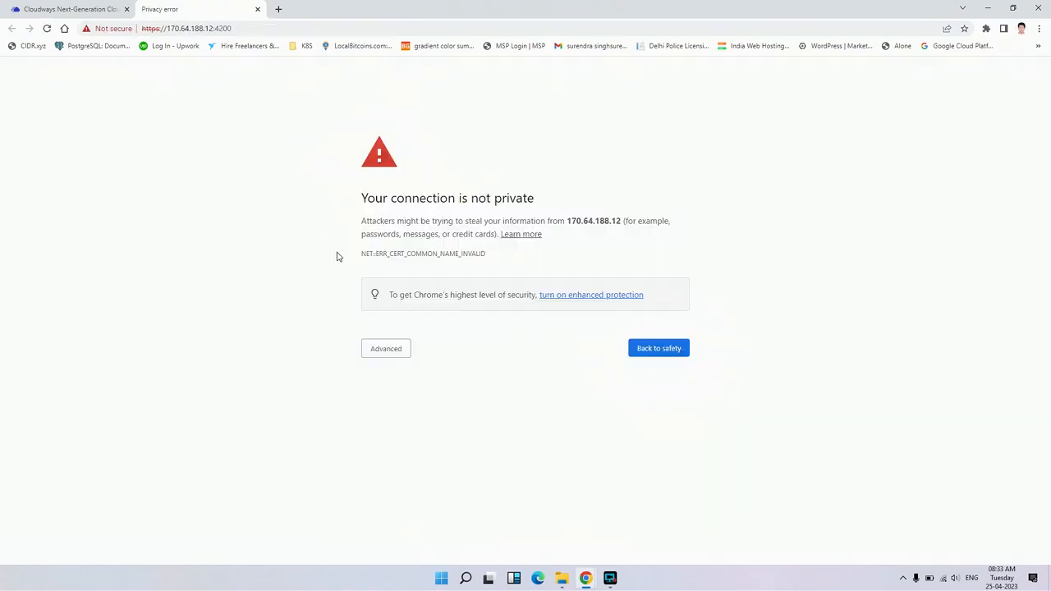
{"action": "left_click", "coordinate": [387, 351]}
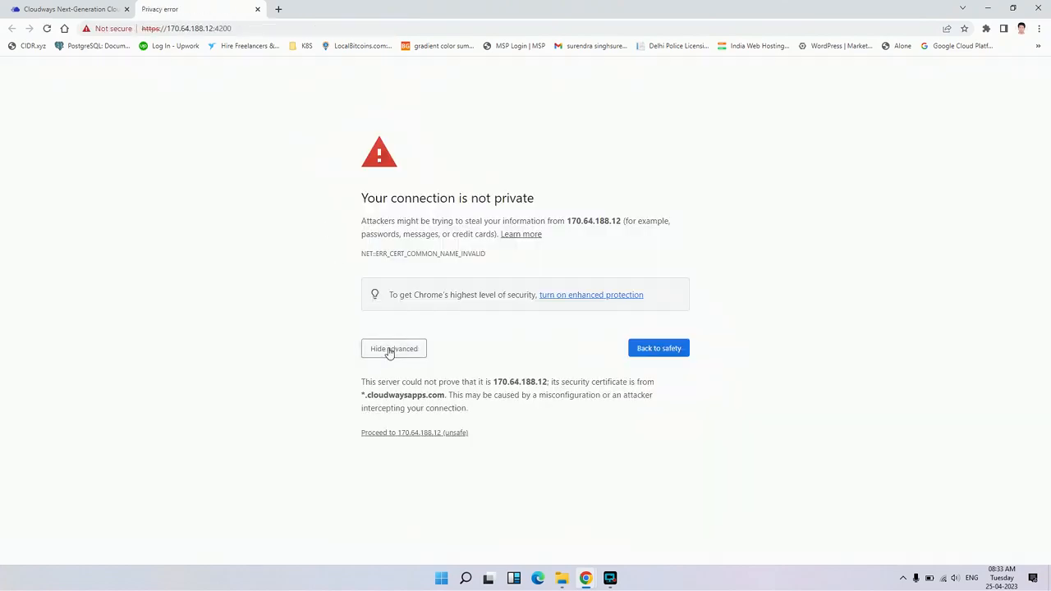
{"action": "left_click", "coordinate": [416, 435]}
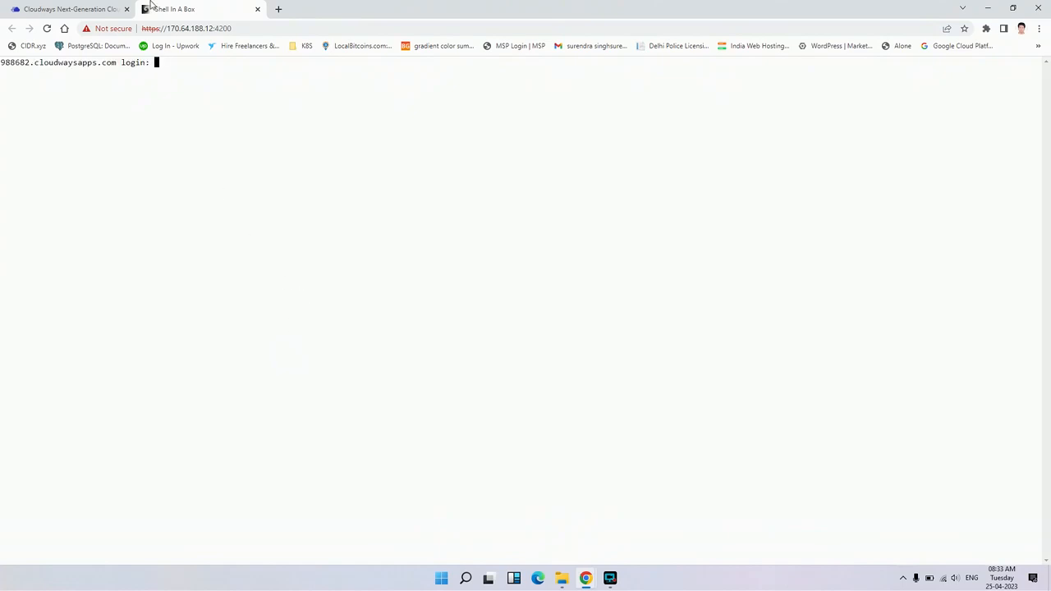
Copy the master username from the server's Master Credentials and leave its editing field without changes
{"action": "left_click", "coordinate": [115, 9]}
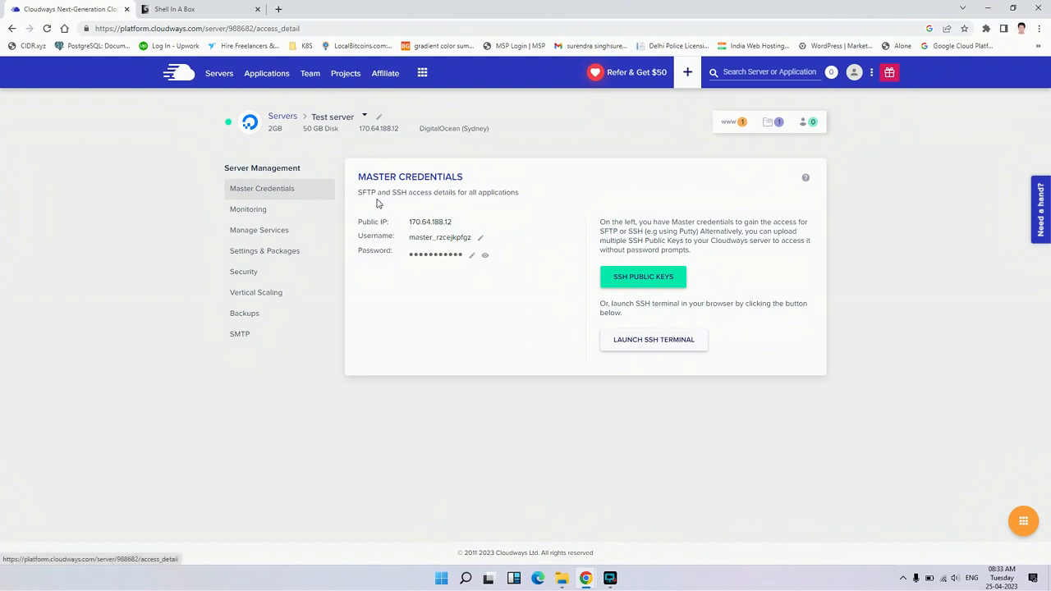
{"action": "left_click", "coordinate": [481, 240]}
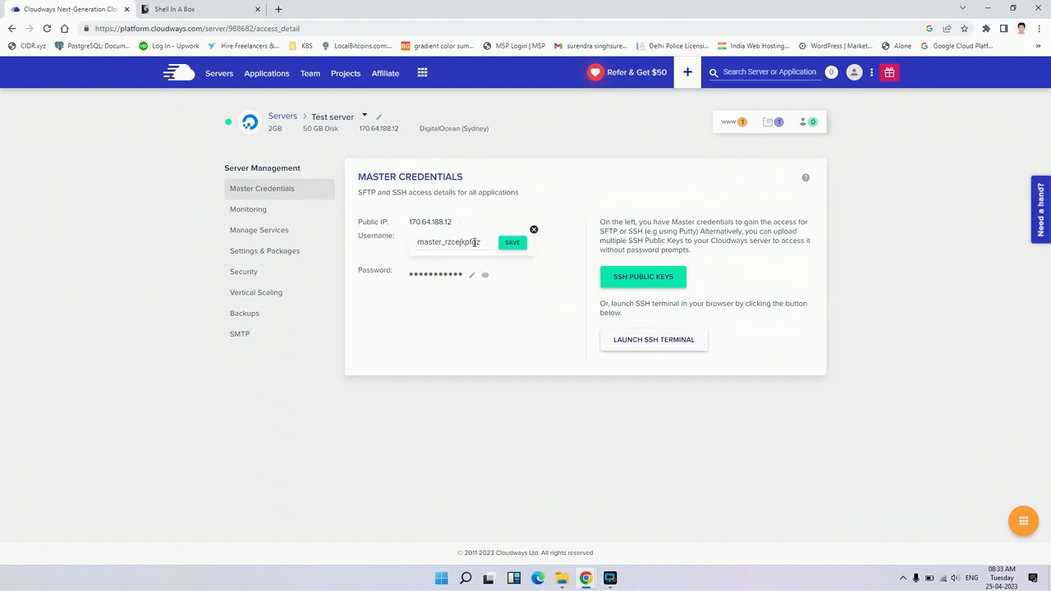
{"action": "double_click", "coordinate": [456, 241]}
{"action": "key", "text": "ctrl+c"}
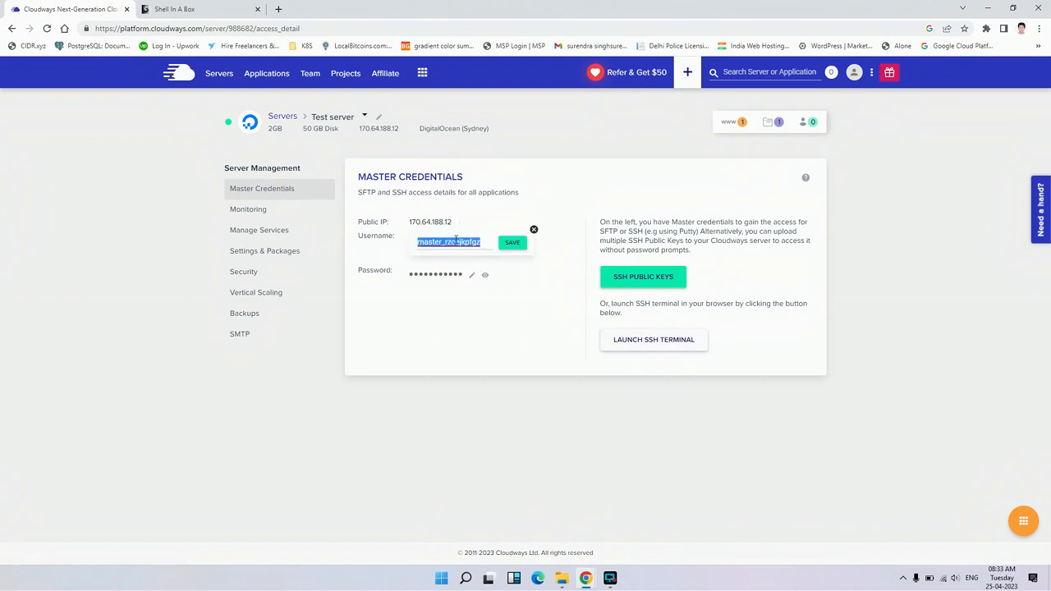
{"action": "double_click", "coordinate": [534, 231]}
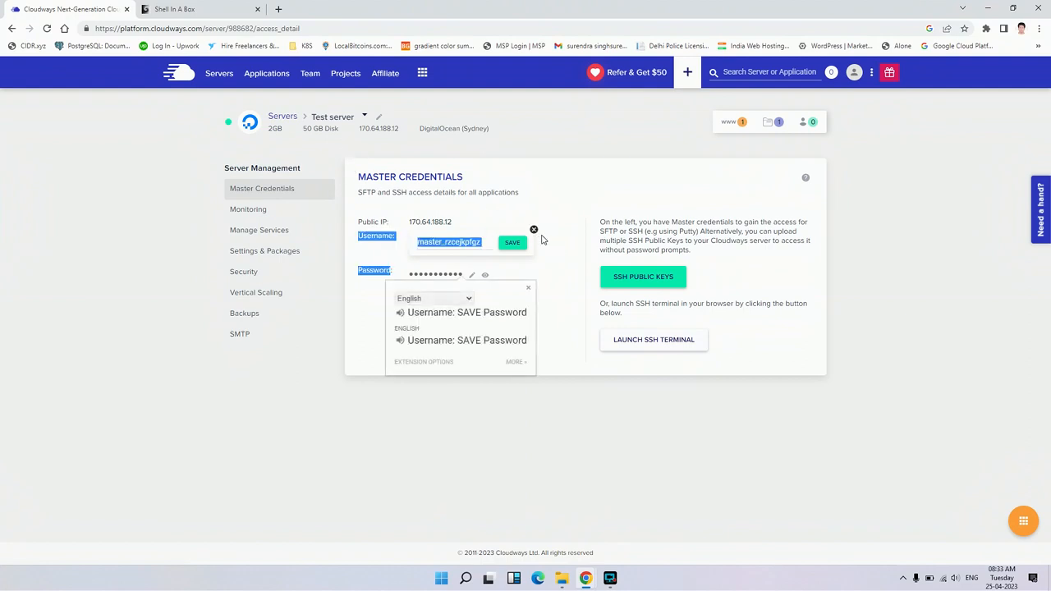
{"action": "left_click", "coordinate": [535, 231]}
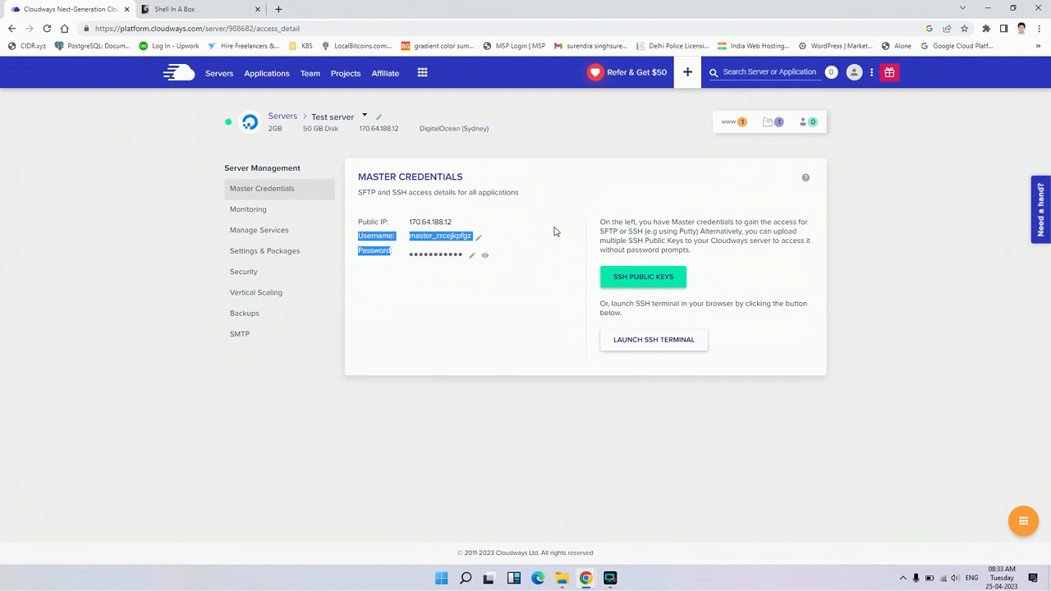
{"action": "left_click", "coordinate": [553, 230]}
Clear the stray characters at the SSH terminal's login prompt and submit the copied master username
{"action": "left_click", "coordinate": [226, 7]}
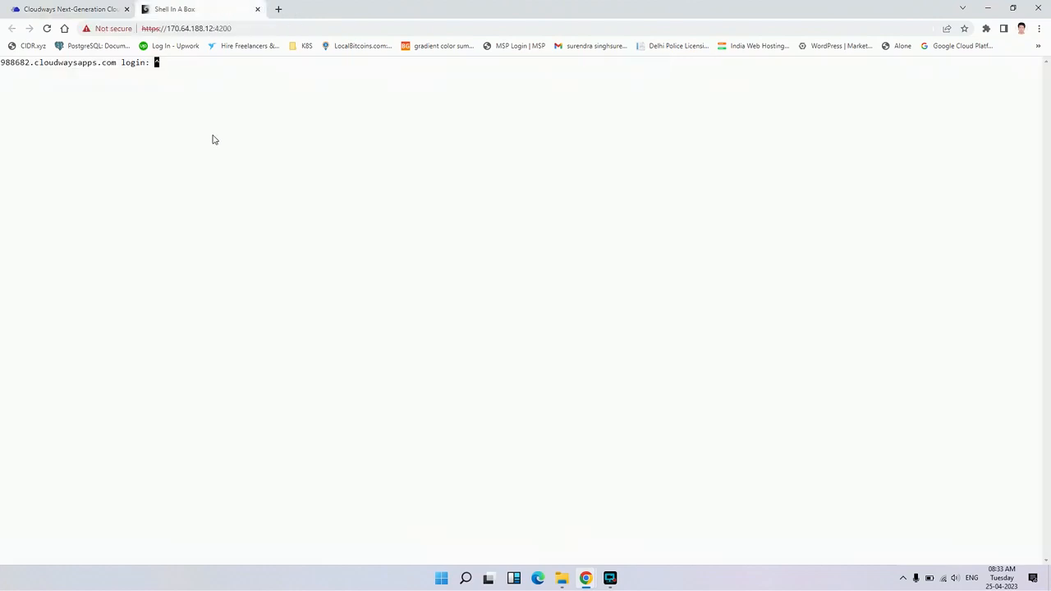
{"action": "key", "text": "BackSpace"}
{"action": "key", "text": "BackSpace"}
{"action": "key", "text": "BackSpace"}
{"action": "key", "text": "BackSpace"}
{"action": "right_click", "coordinate": [262, 129]}
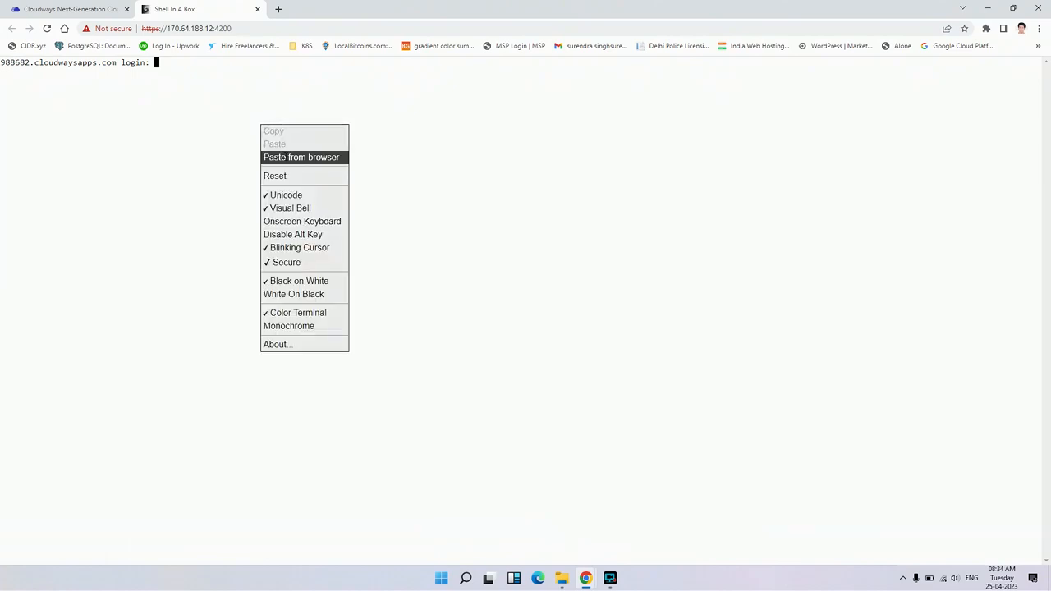
{"action": "left_click", "coordinate": [300, 157]}
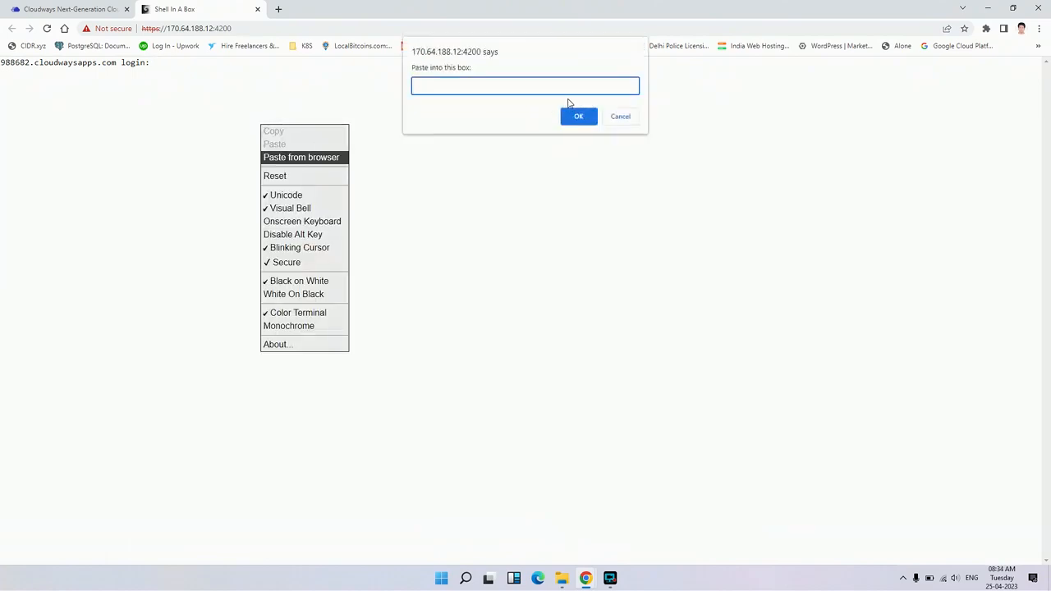
{"action": "key", "text": "ctrl+v"}
{"action": "left_click", "coordinate": [578, 116]}
{"action": "key", "text": "Return"}
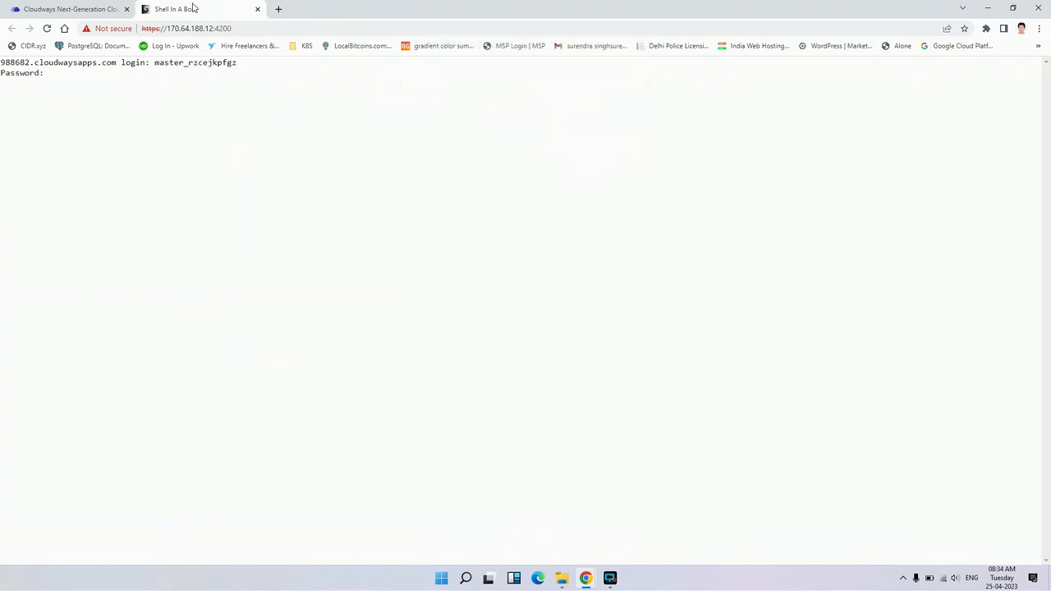
Copy the master password from the server's Master Credentials and log in to the SSH terminal with it
{"action": "left_click", "coordinate": [49, 9]}
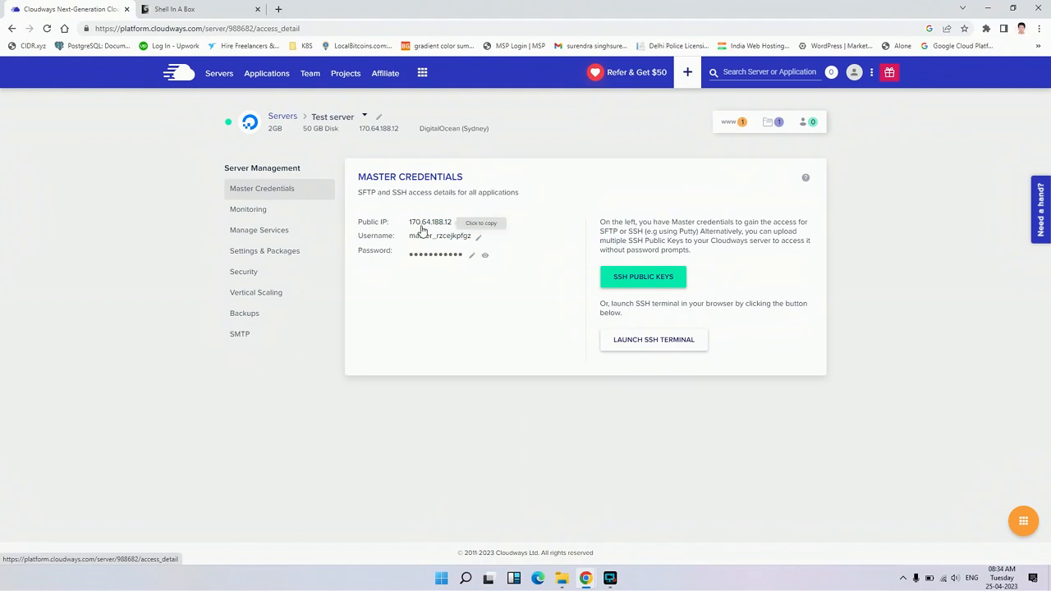
{"action": "left_click", "coordinate": [431, 255]}
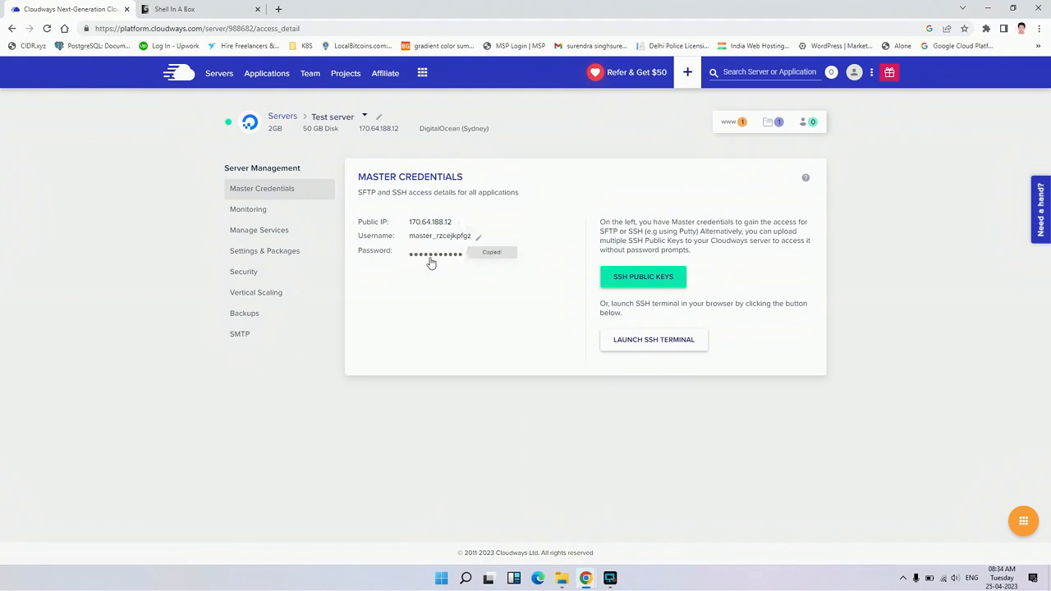
{"action": "left_click", "coordinate": [244, 9]}
{"action": "right_click", "coordinate": [188, 197]}
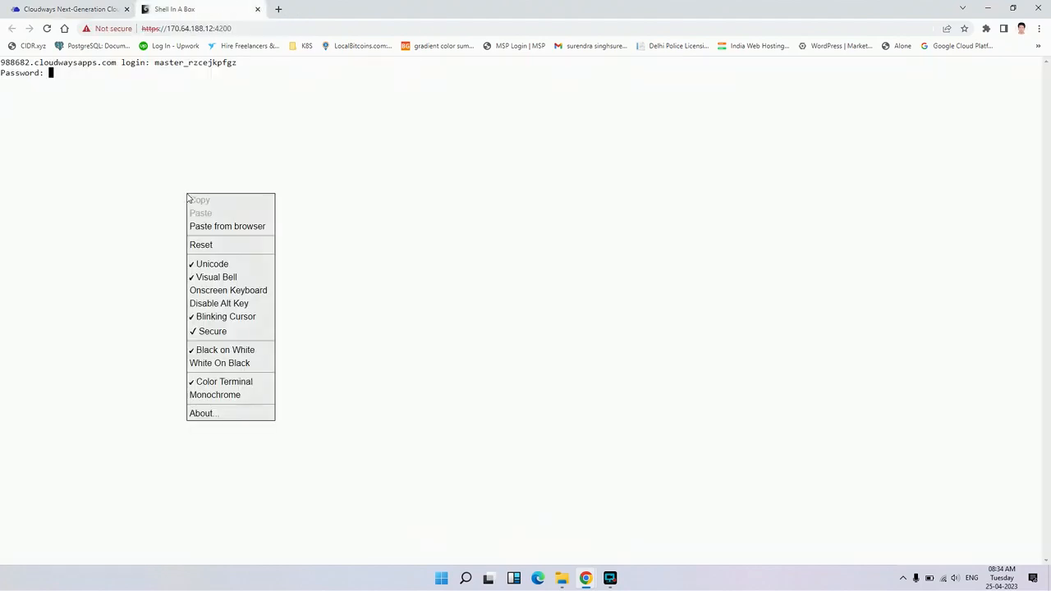
{"action": "left_click", "coordinate": [236, 227]}
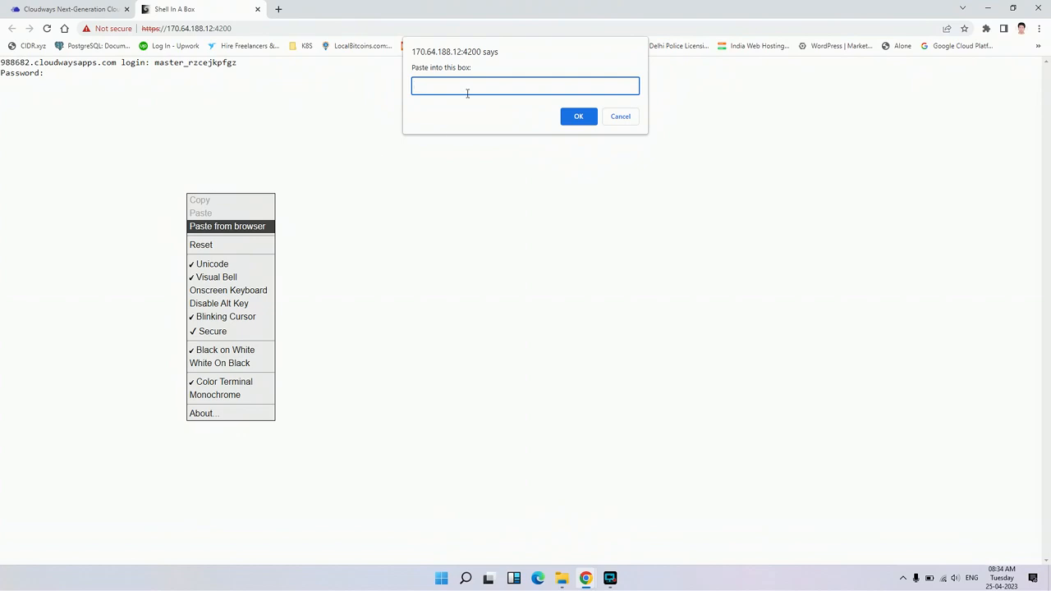
{"action": "key", "text": "ctrl+v"}
{"action": "left_click", "coordinate": [579, 114]}
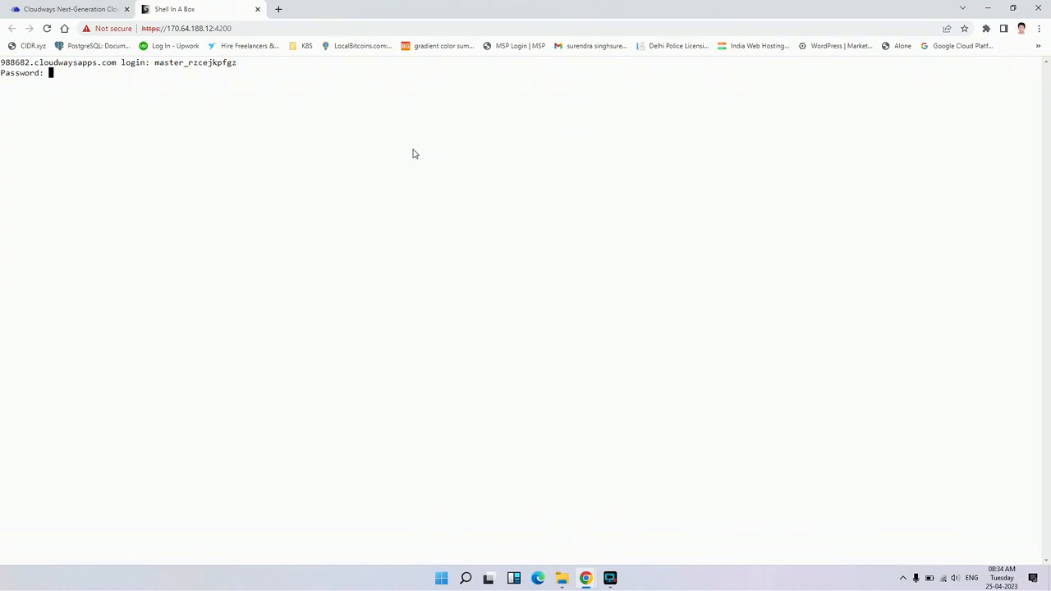
{"action": "key", "text": "Return"}
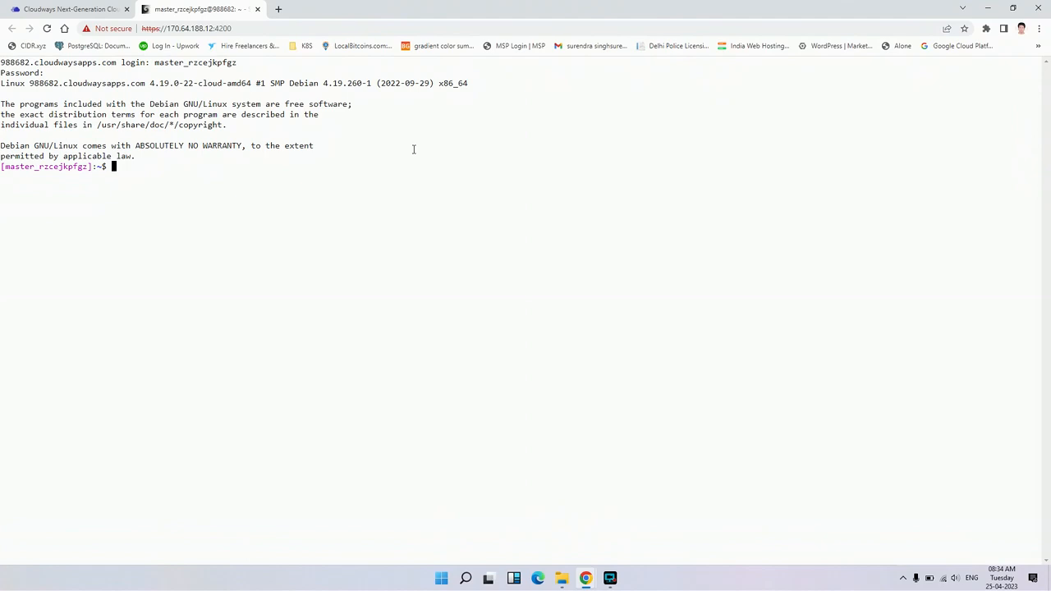
Try running proc, and try to switch to the root user with sudo su -, supplying the master password
{"action": "type", "text": "proc"}
{"action": "key", "text": "Return"}
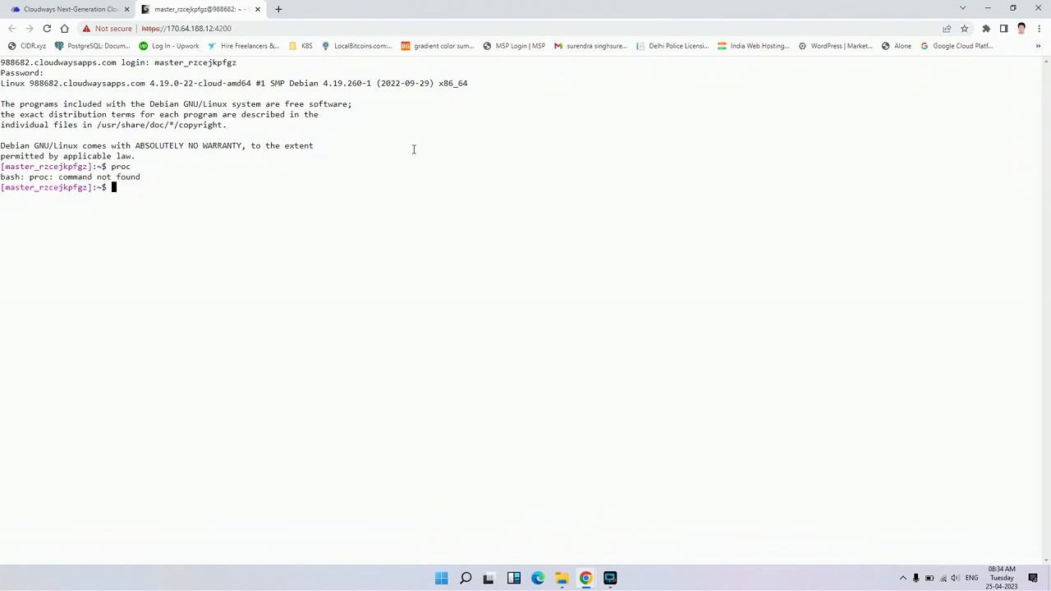
{"action": "type", "text": "sudo su -"}
{"action": "key", "text": "Return"}
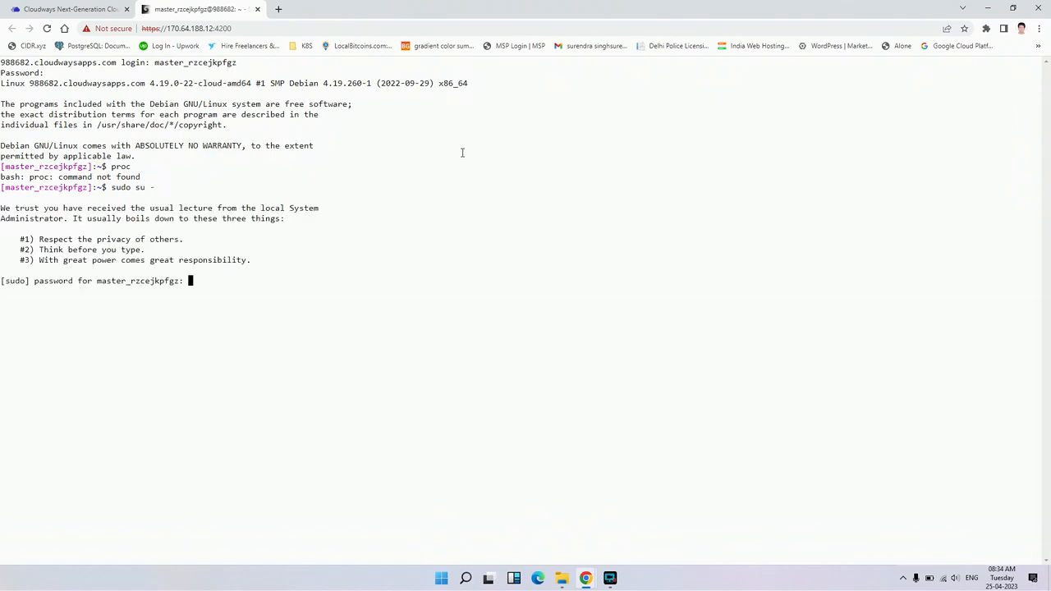
{"action": "right_click", "coordinate": [462, 154]}
{"action": "left_click", "coordinate": [484, 185]}
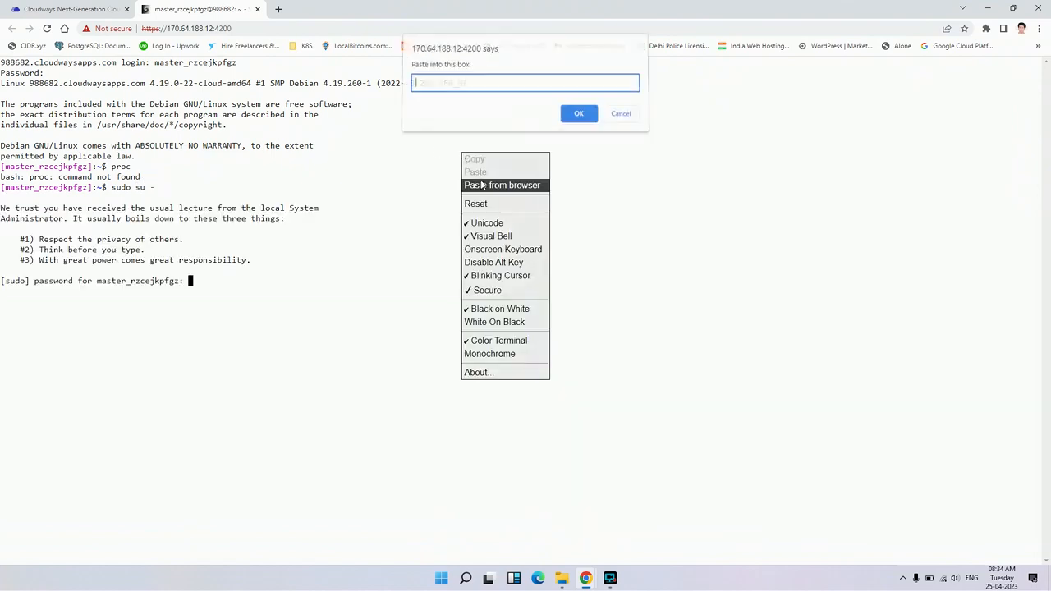
{"action": "key", "text": "ctrl+v"}
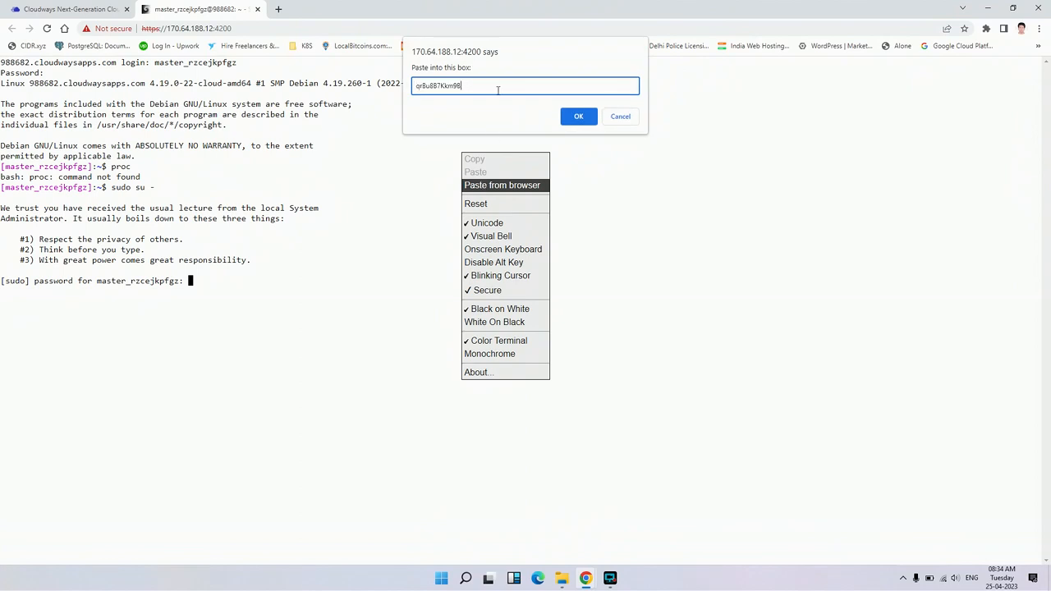
{"action": "left_click", "coordinate": [571, 115]}
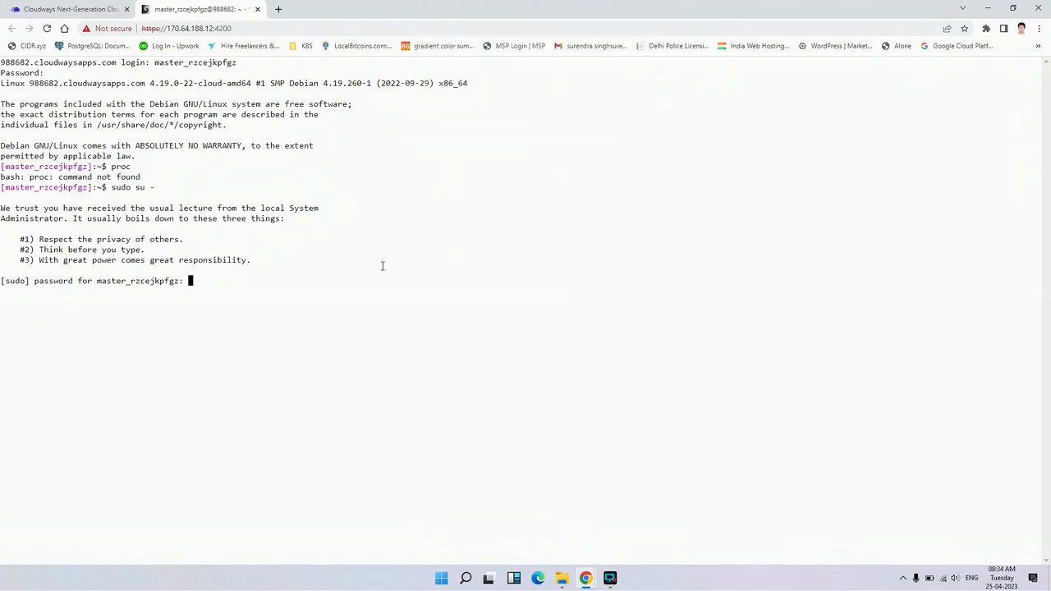
{"action": "key", "text": "Return"}
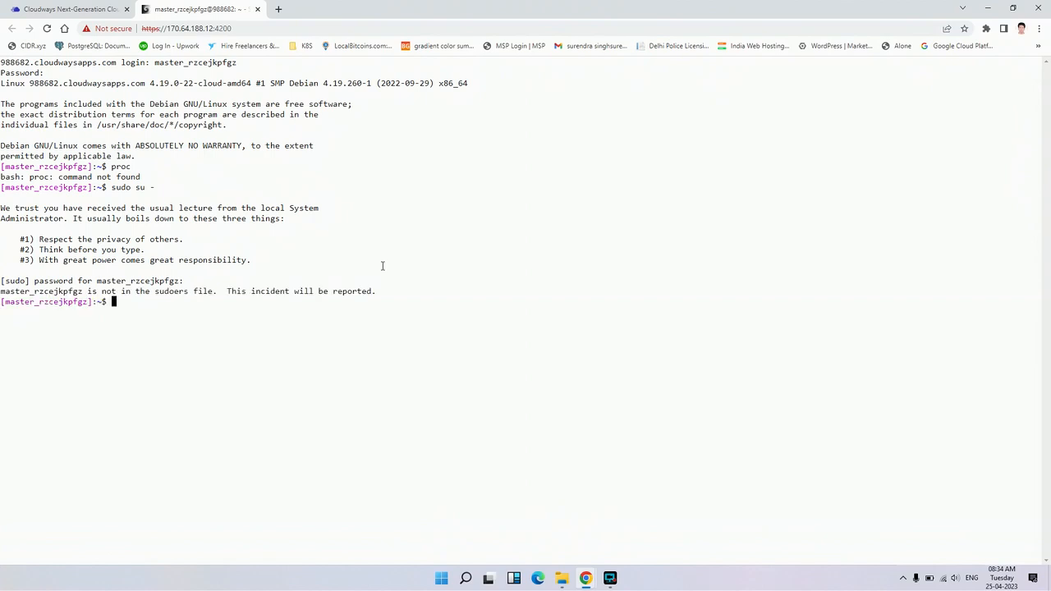
Display the server's operating system details with cat /etc/os-release, and close the SSH terminal session
{"action": "type", "text": "car"}
{"action": "key", "text": "BackSpace"}
{"action": "type", "text": "t /etc/os-release"}
{"action": "key", "text": "Return"}
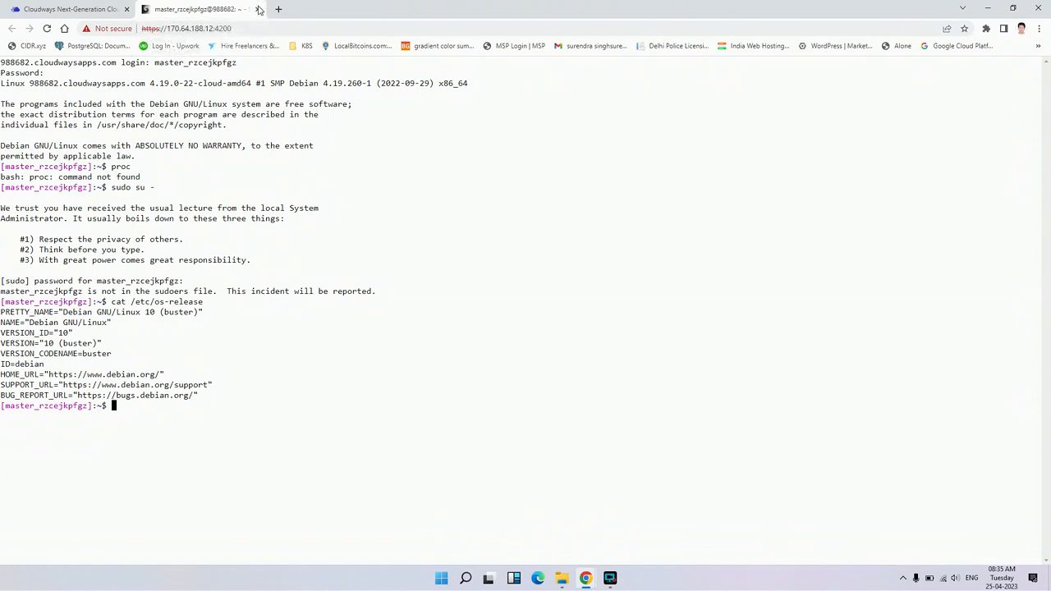
{"action": "left_click", "coordinate": [259, 9]}
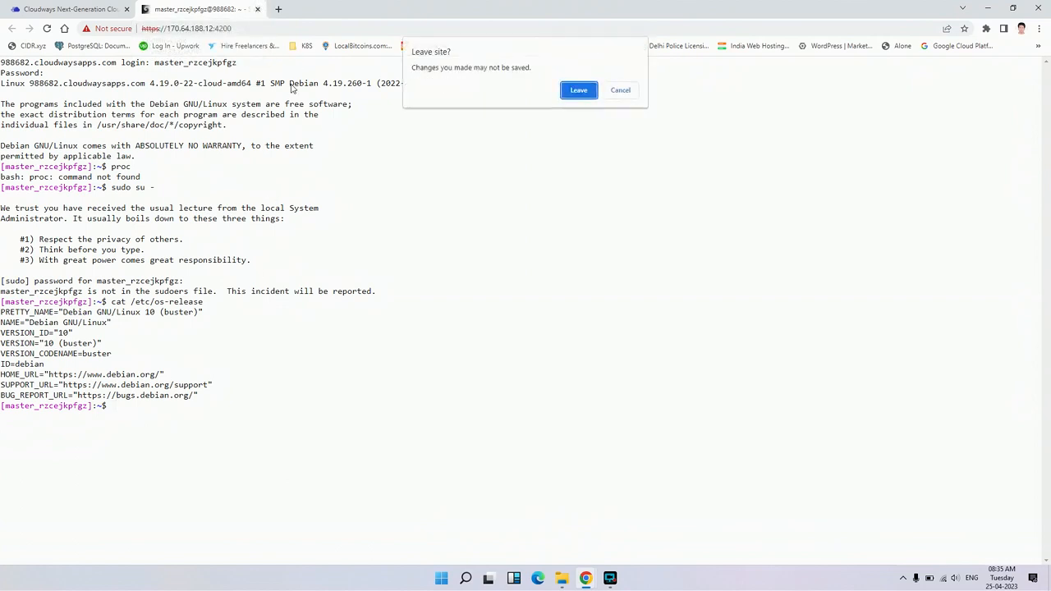
{"action": "left_click", "coordinate": [577, 89]}
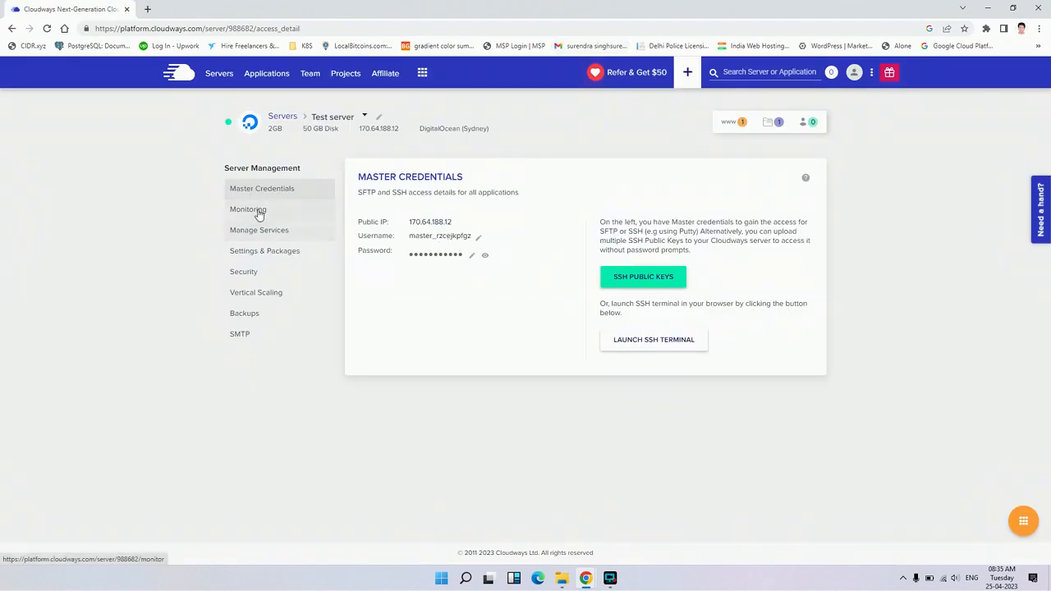
Review Test server's health summary in Monitoring and expand the application wise details
{"action": "left_click", "coordinate": [303, 214]}
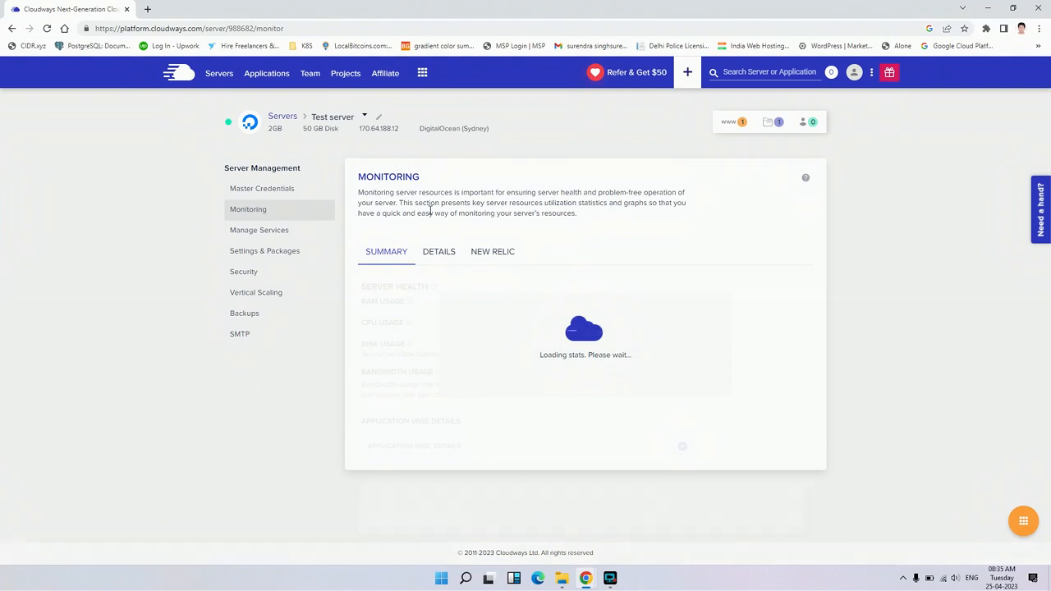
{"action": "scroll", "coordinate": [453, 293], "scroll_direction": "down", "scroll_amount": 1}
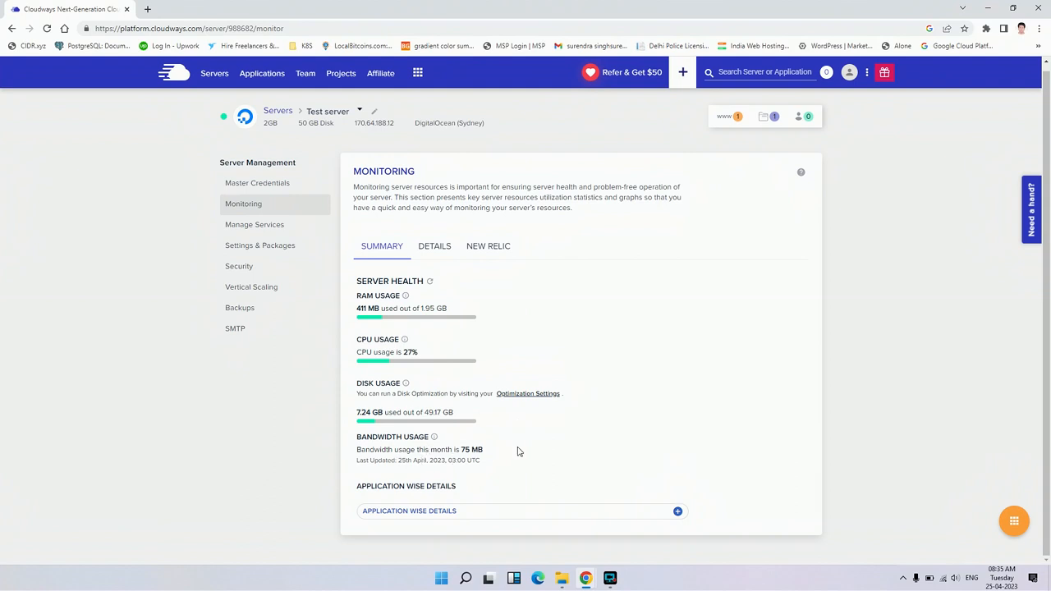
{"action": "left_click", "coordinate": [678, 510]}
{"action": "scroll", "coordinate": [679, 476], "scroll_direction": "down", "scroll_amount": 1}
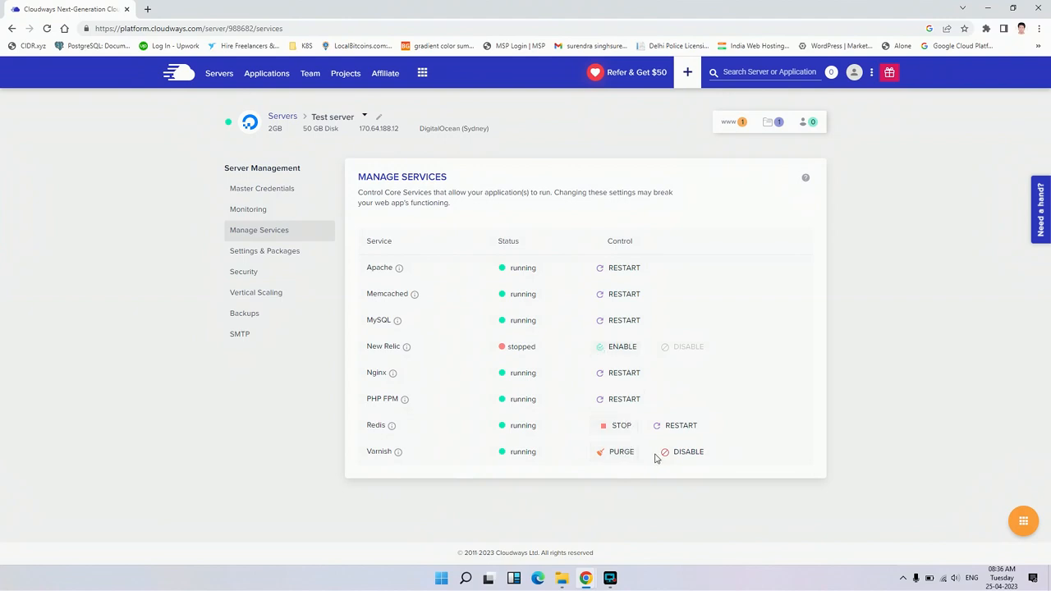
Examine the basic server settings, including execution limit, upload size, memory limit and error reporting
{"action": "left_click", "coordinate": [297, 259]}
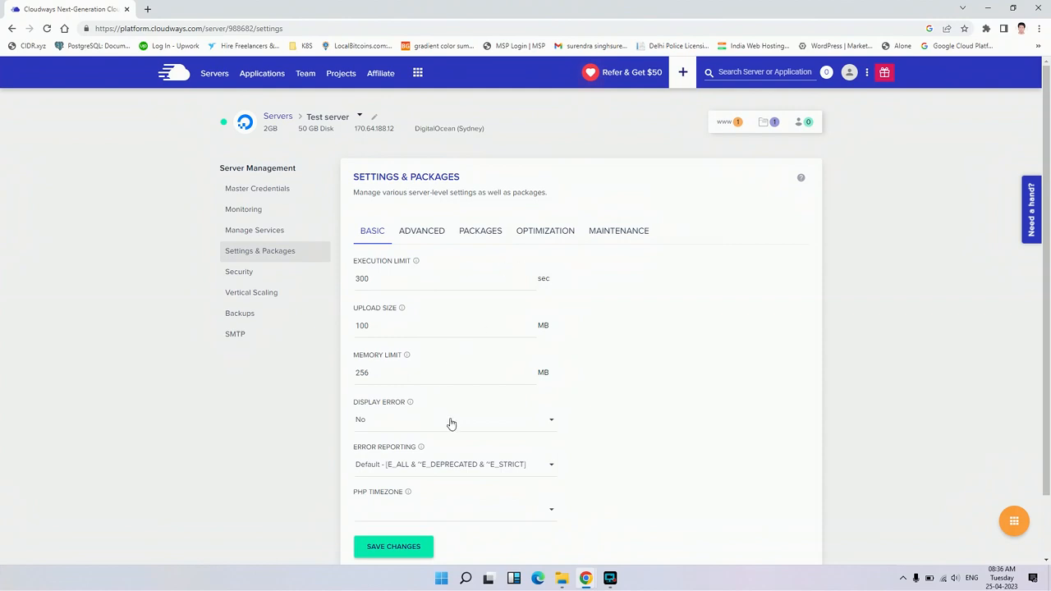
{"action": "scroll", "coordinate": [584, 439], "scroll_direction": "down", "scroll_amount": 1}
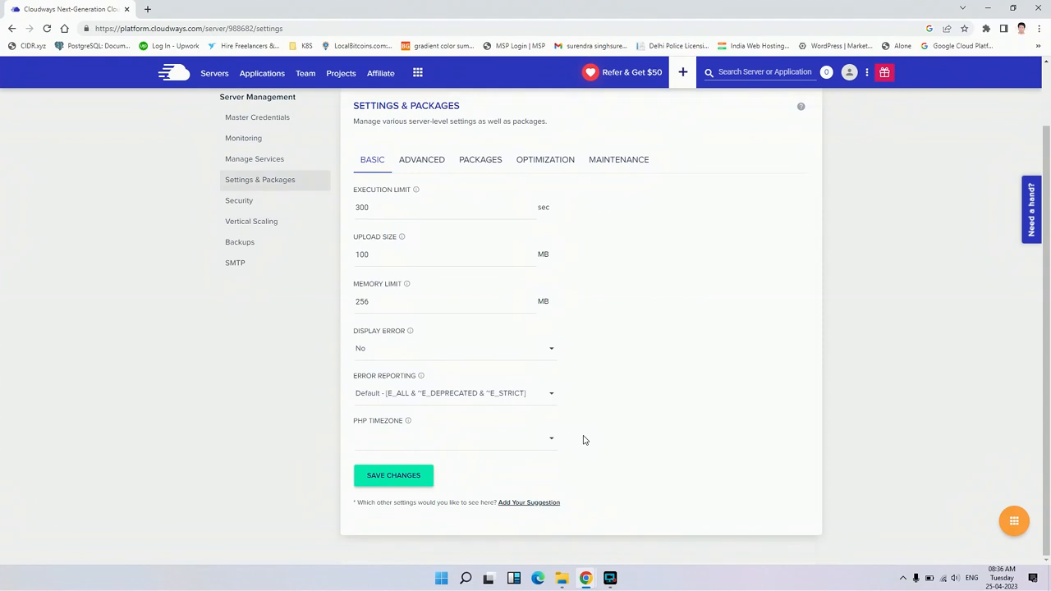
{"action": "scroll", "coordinate": [607, 437], "scroll_direction": "up", "scroll_amount": 1}
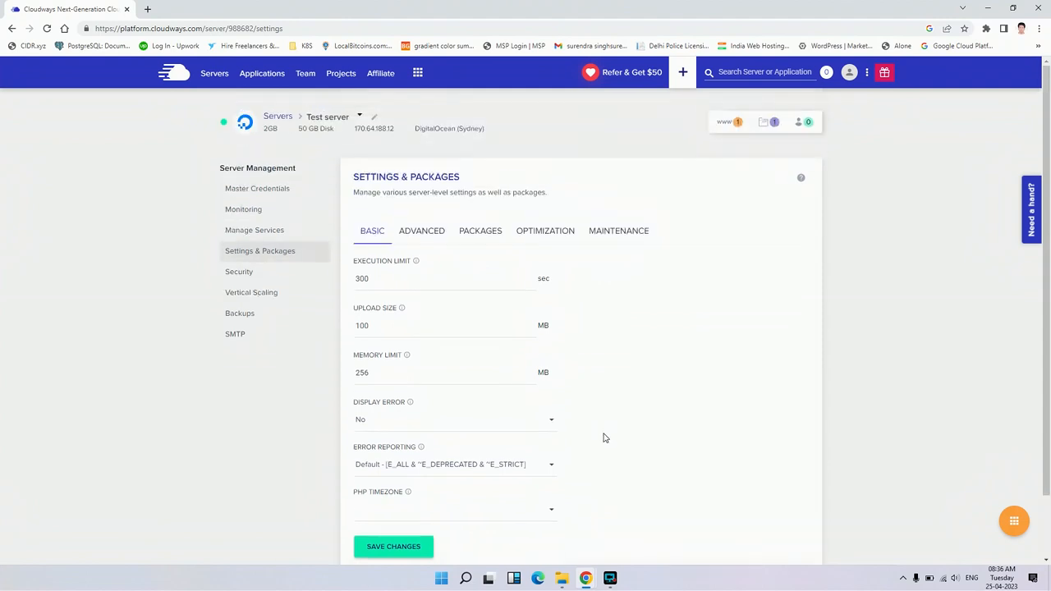
Examine the advanced server settings for PHP, MySQL, Nginx, System and Varnish
{"action": "left_click", "coordinate": [442, 234]}
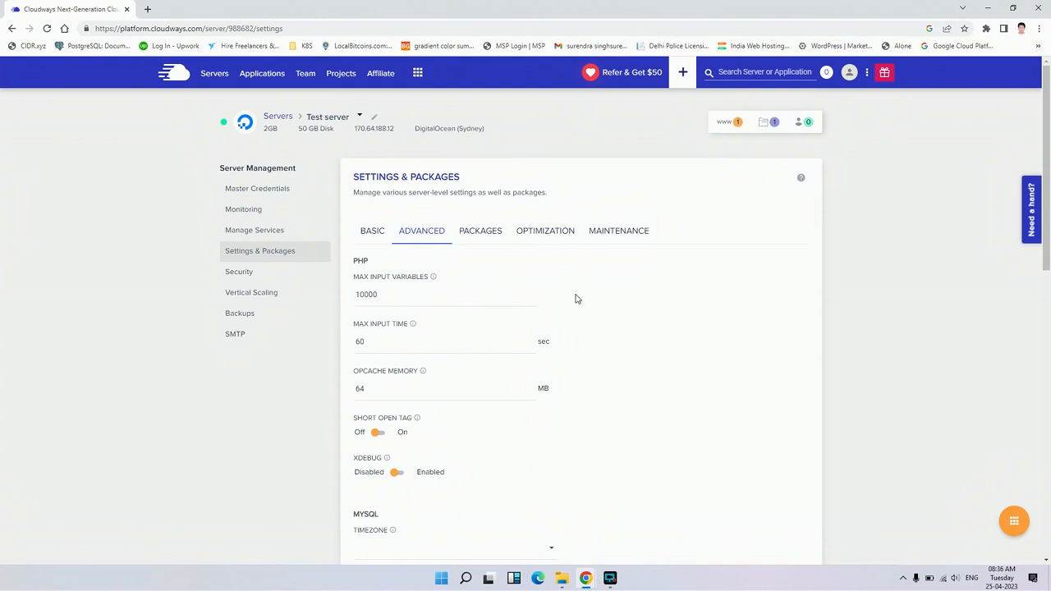
{"action": "scroll", "coordinate": [576, 299], "scroll_direction": "down", "scroll_amount": 1}
{"action": "scroll", "coordinate": [575, 298], "scroll_direction": "down", "scroll_amount": 3}
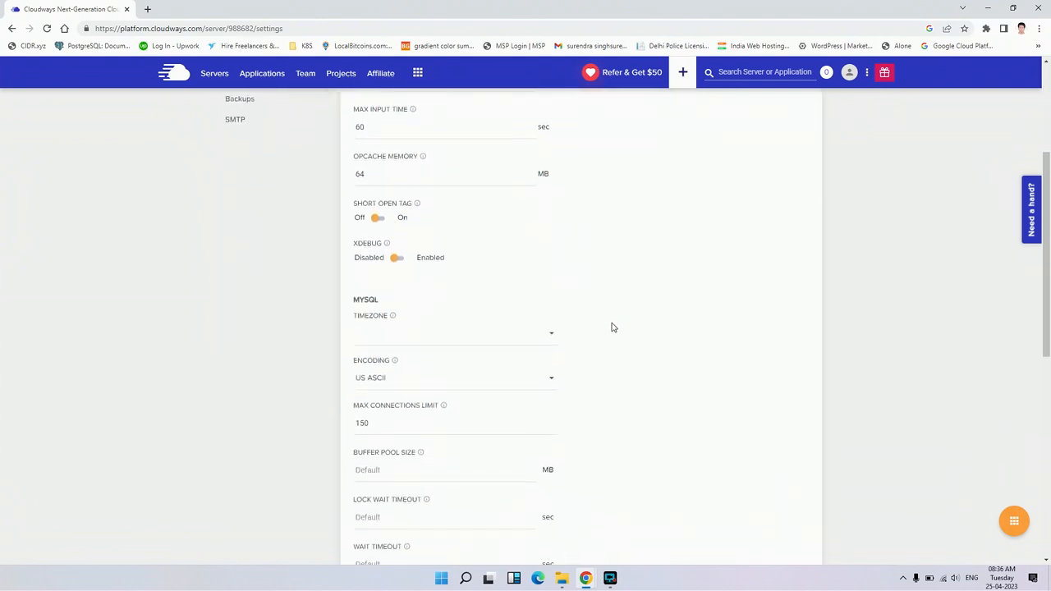
{"action": "scroll", "coordinate": [611, 327], "scroll_direction": "down", "scroll_amount": 1}
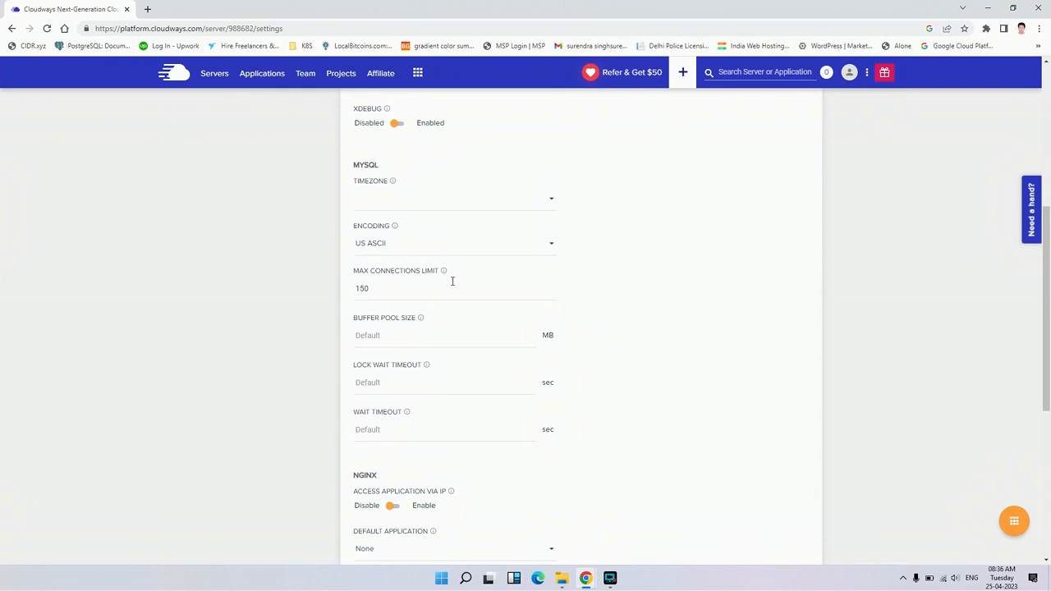
{"action": "scroll", "coordinate": [401, 378], "scroll_direction": "down", "scroll_amount": 2}
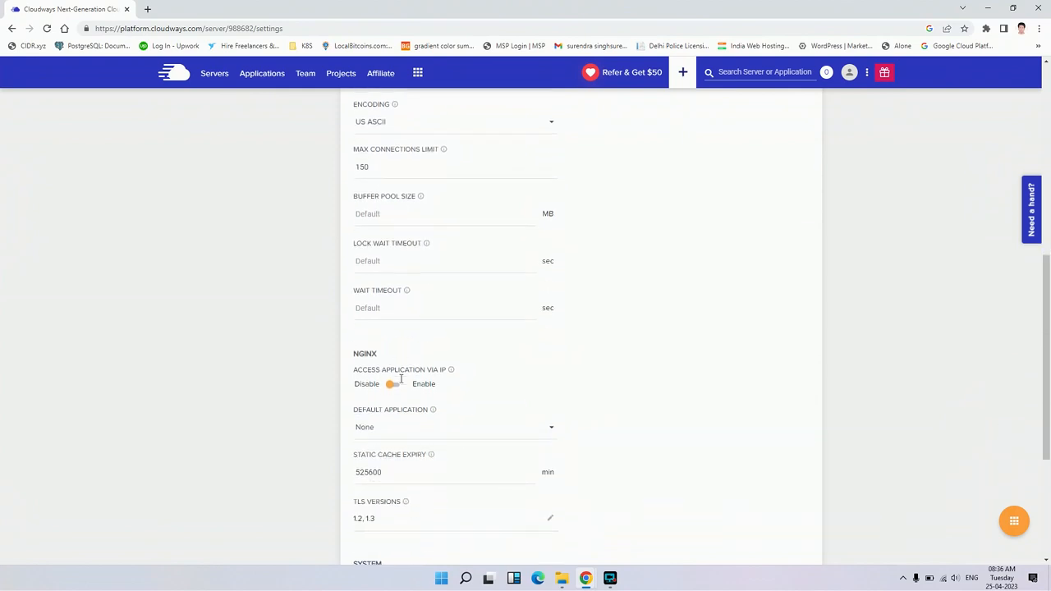
{"action": "scroll", "coordinate": [544, 359], "scroll_direction": "down", "scroll_amount": 1}
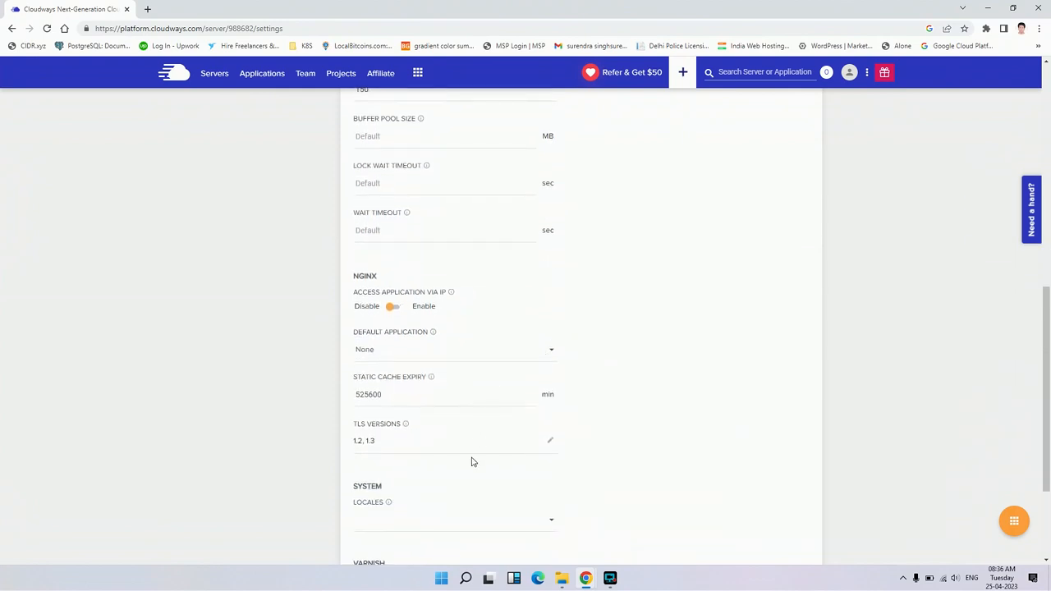
{"action": "scroll", "coordinate": [472, 460], "scroll_direction": "down", "scroll_amount": 1}
{"action": "scroll", "coordinate": [608, 454], "scroll_direction": "down", "scroll_amount": 2}
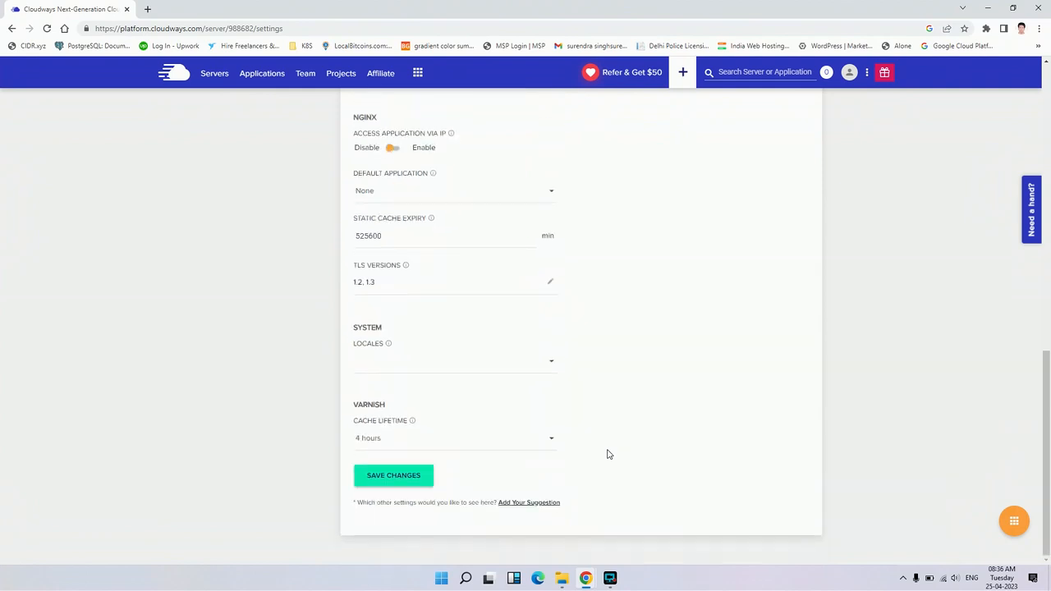
{"action": "scroll", "coordinate": [609, 454], "scroll_direction": "up", "scroll_amount": 10}
{"action": "scroll", "coordinate": [607, 454], "scroll_direction": "down", "scroll_amount": 10}
{"action": "scroll", "coordinate": [618, 470], "scroll_direction": "up", "scroll_amount": 10}
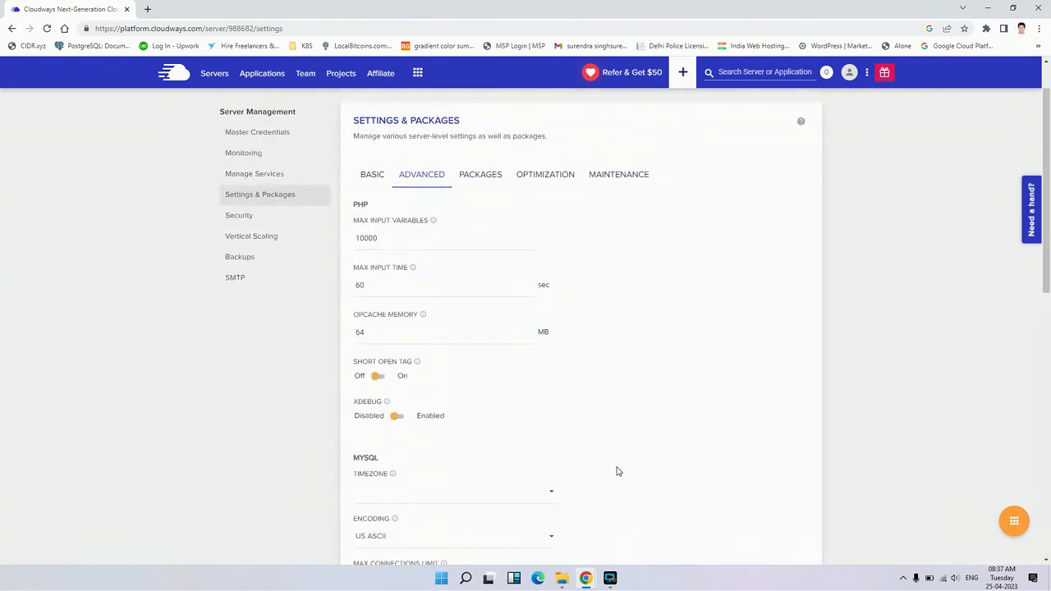
Review the server's installed packages, disk cleanup options and maintenance schedule
{"action": "left_click", "coordinate": [480, 230]}
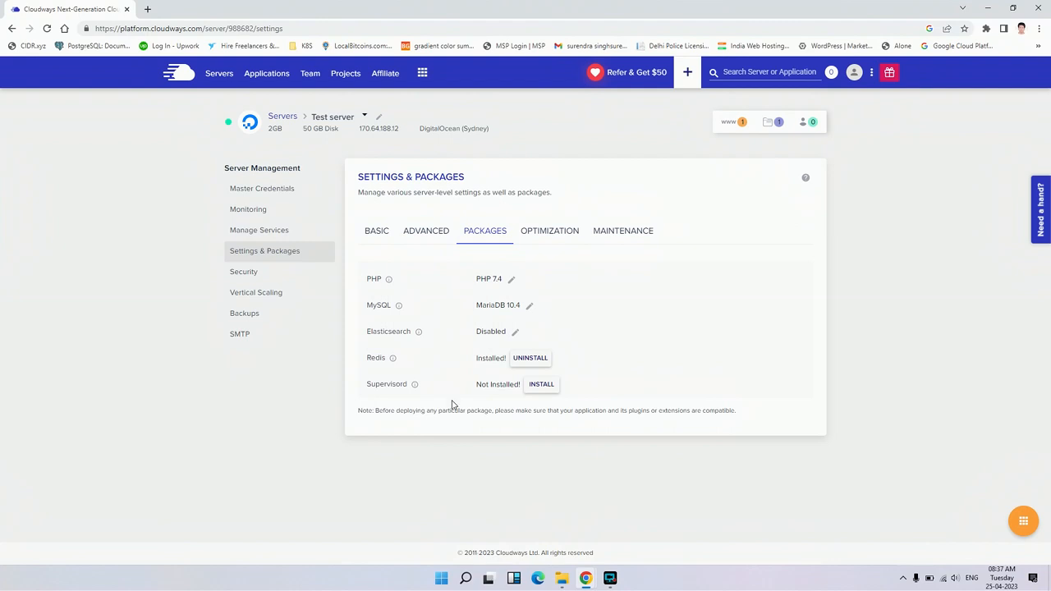
{"action": "left_click", "coordinate": [573, 240]}
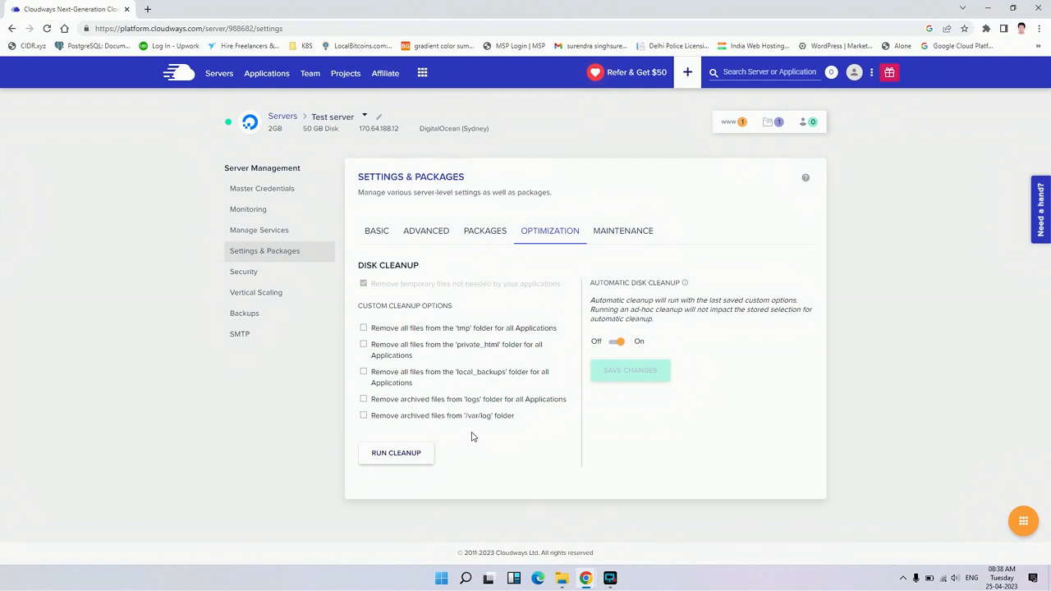
{"action": "left_click", "coordinate": [611, 243]}
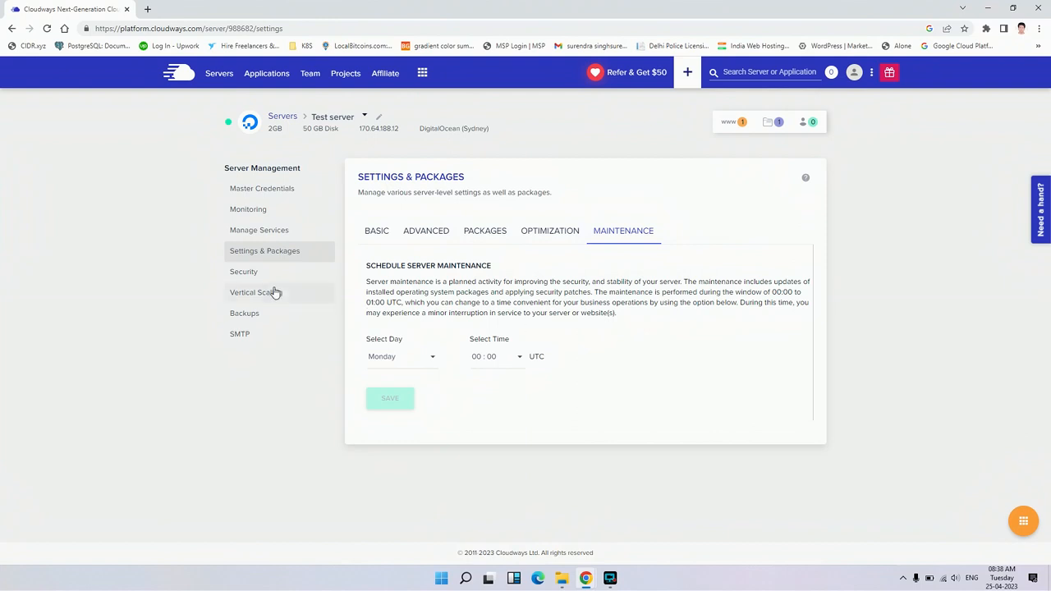
Review the server's security settings for SSH/SFTP access and the MySQL IP whitelist
{"action": "left_click", "coordinate": [250, 273]}
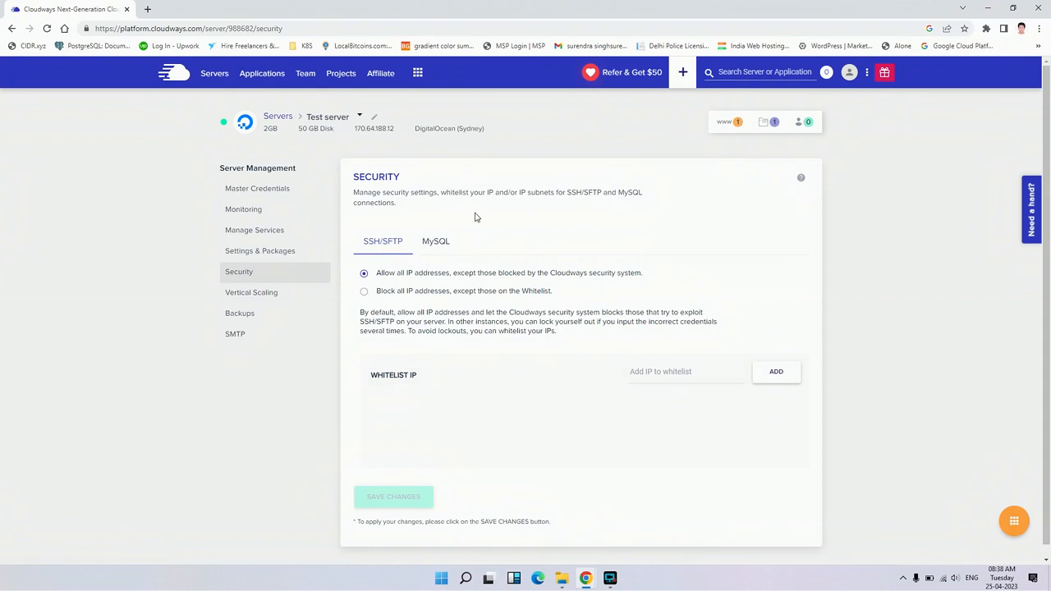
{"action": "left_click", "coordinate": [441, 255]}
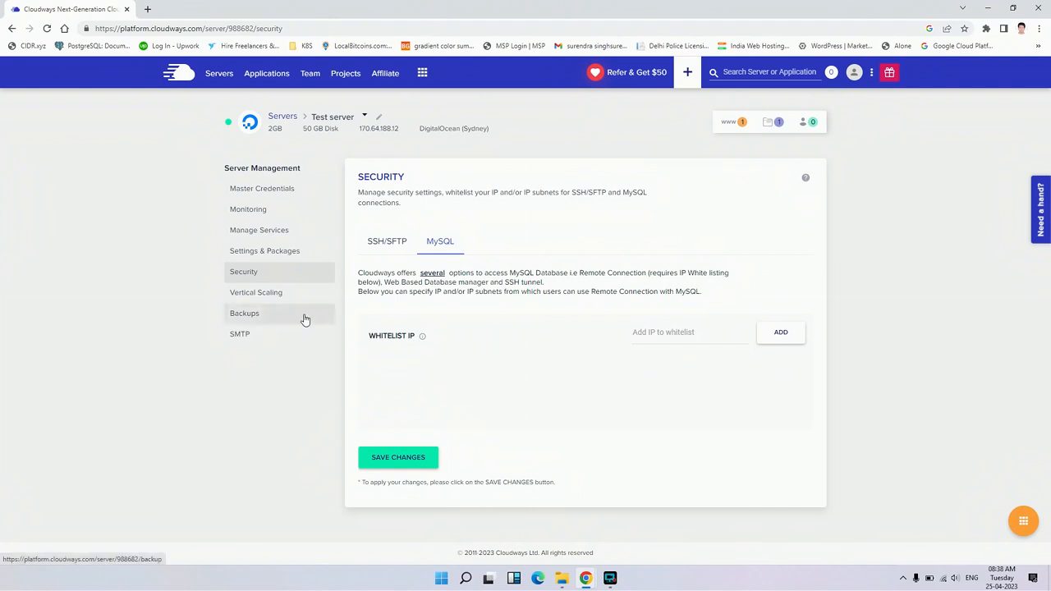
Preview the 4GB server size under Vertical Scaling and check the Block Storage options
{"action": "left_click", "coordinate": [262, 302]}
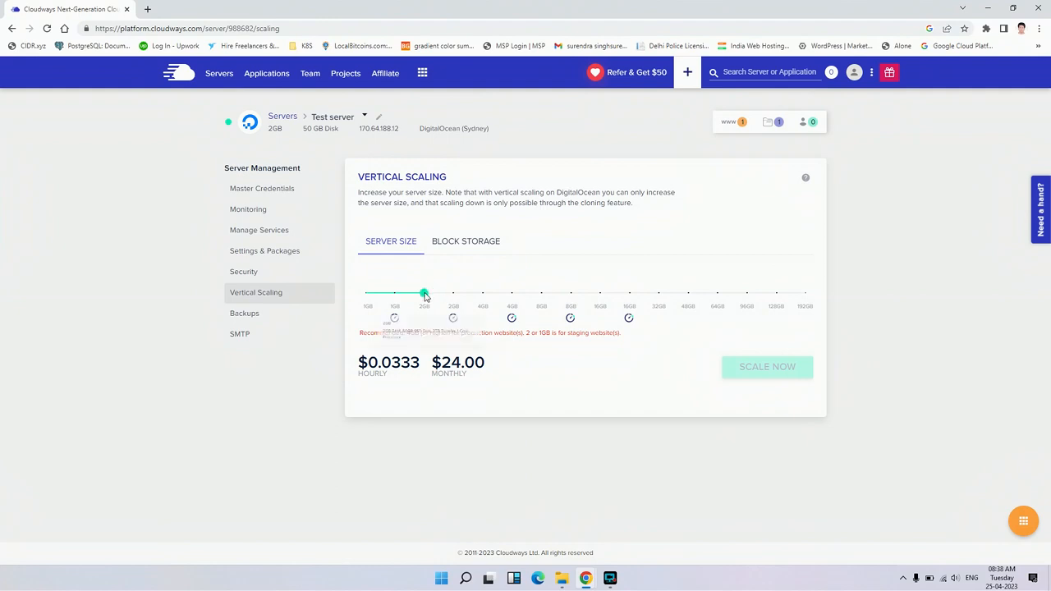
{"action": "mouse_move", "coordinate": [422, 295]}
{"action": "left_click_drag", "start_coordinate": [420, 296], "coordinate": [482, 294]}
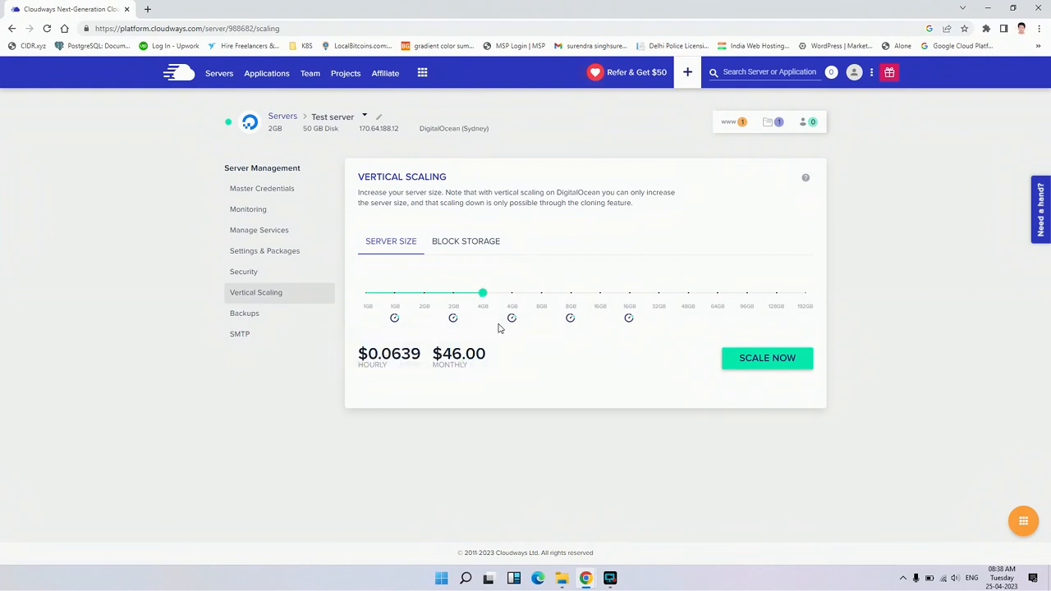
{"action": "left_click", "coordinate": [474, 248]}
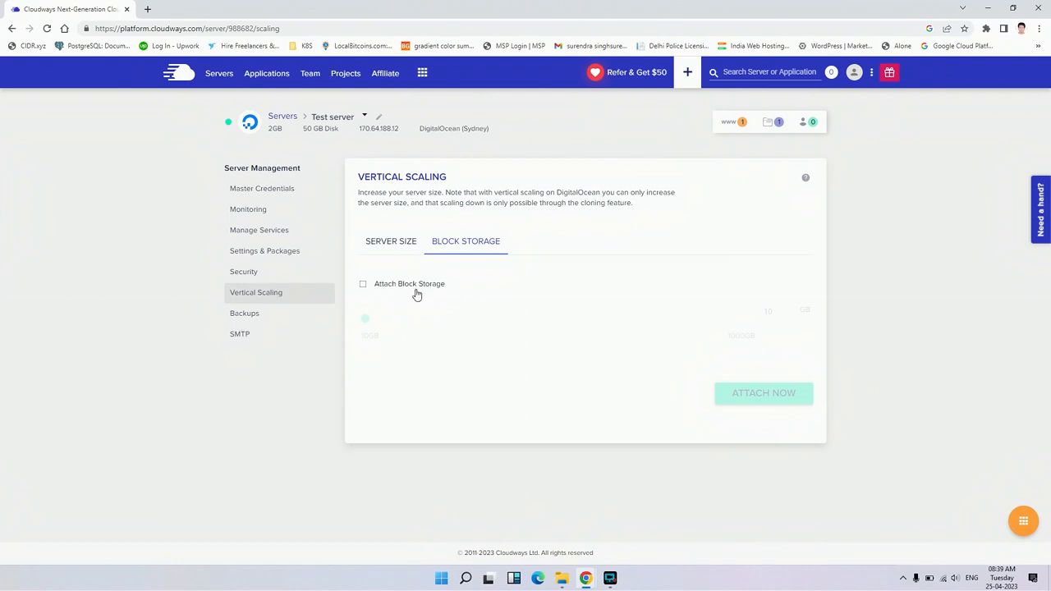
{"action": "left_click", "coordinate": [401, 243]}
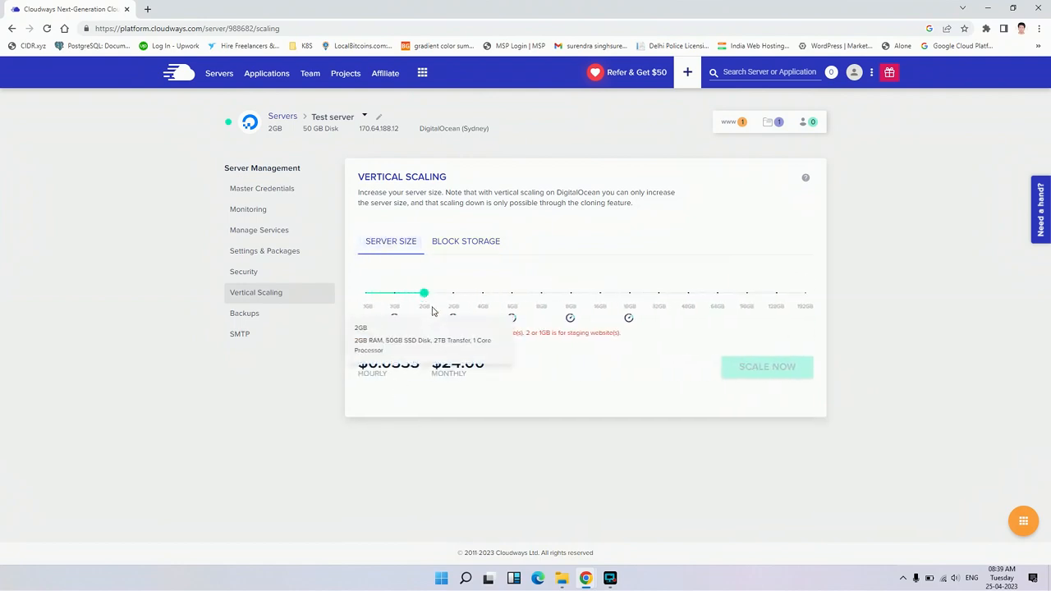
Scale Test server up to the 4GB server size and proceed with the scaling
{"action": "left_click", "coordinate": [481, 298]}
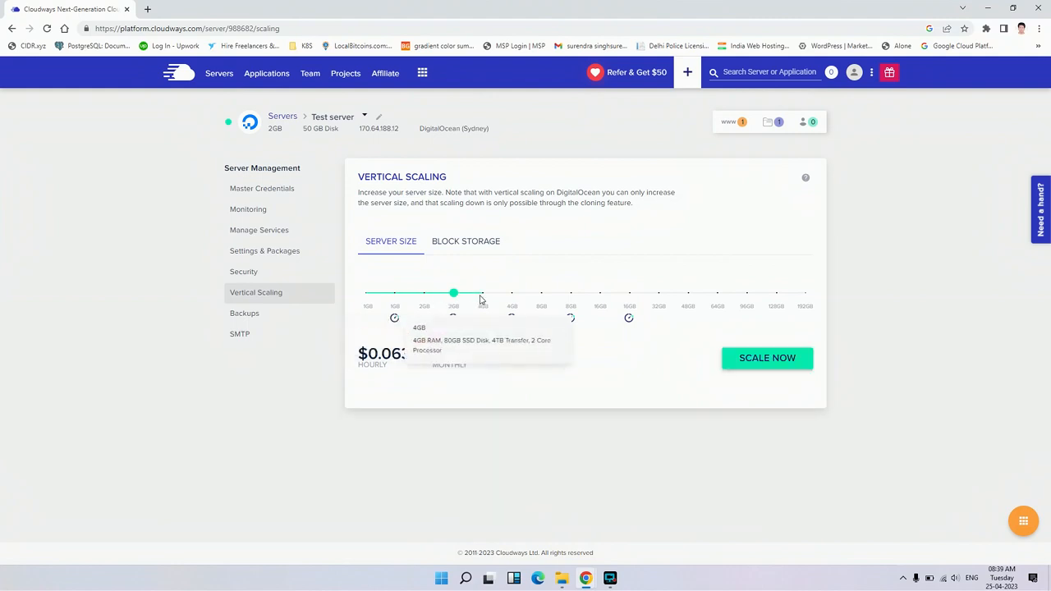
{"action": "left_click", "coordinate": [423, 299]}
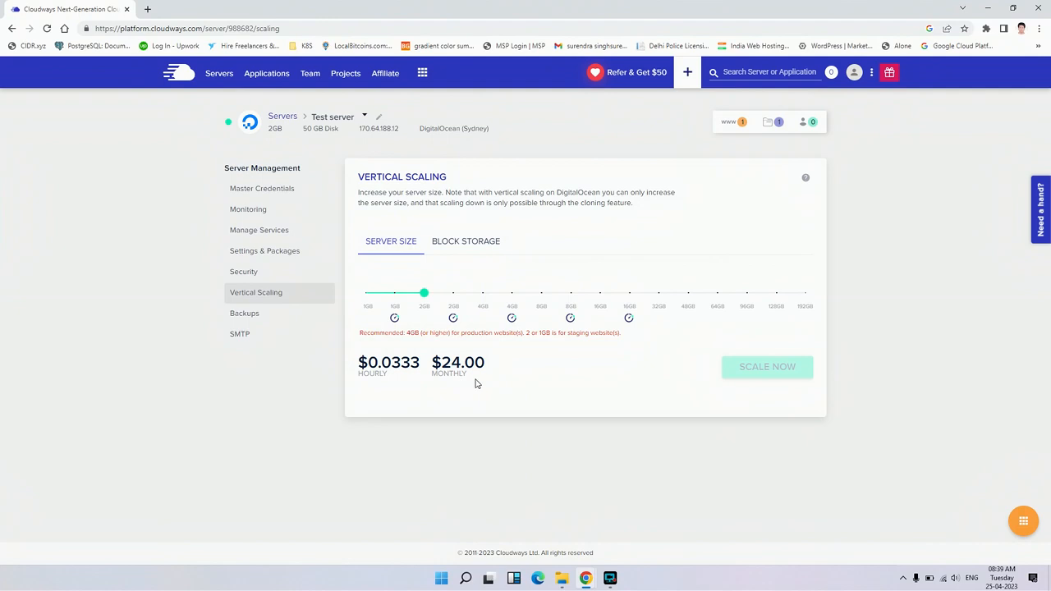
{"action": "left_click", "coordinate": [483, 294]}
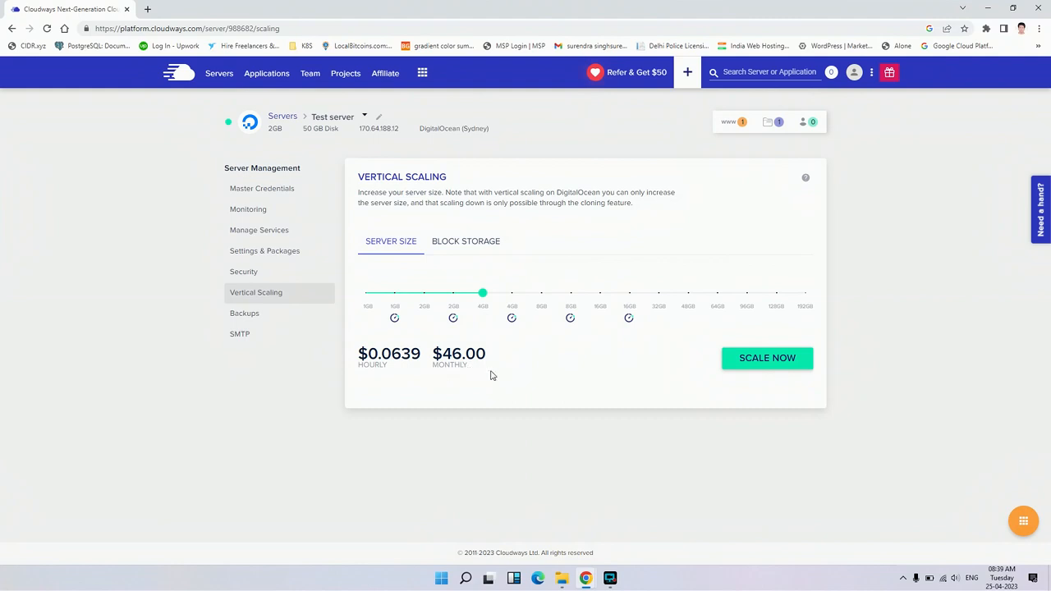
{"action": "left_click", "coordinate": [766, 358]}
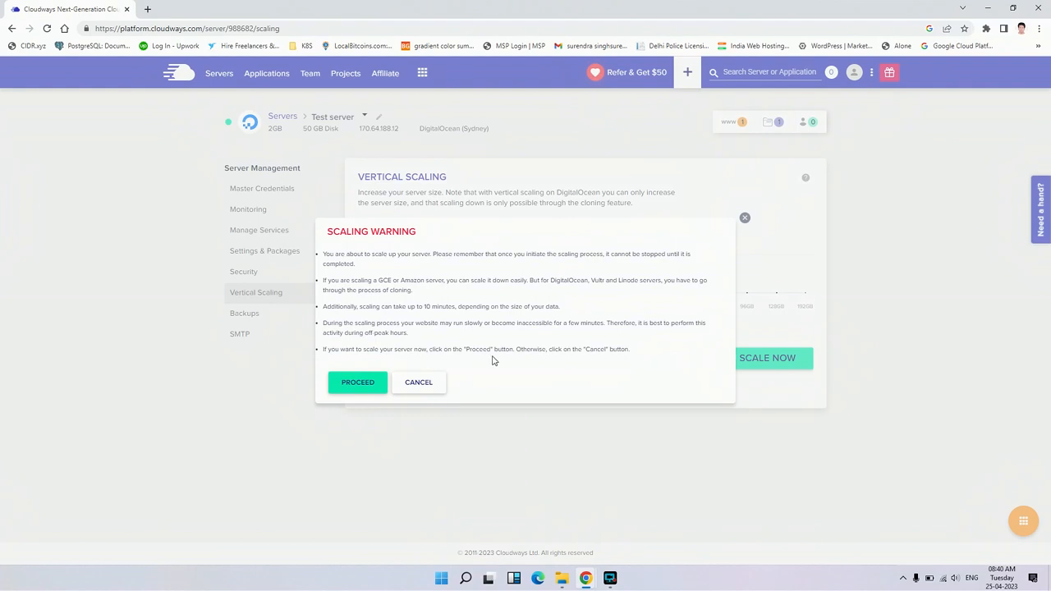
{"action": "left_click", "coordinate": [359, 382]}
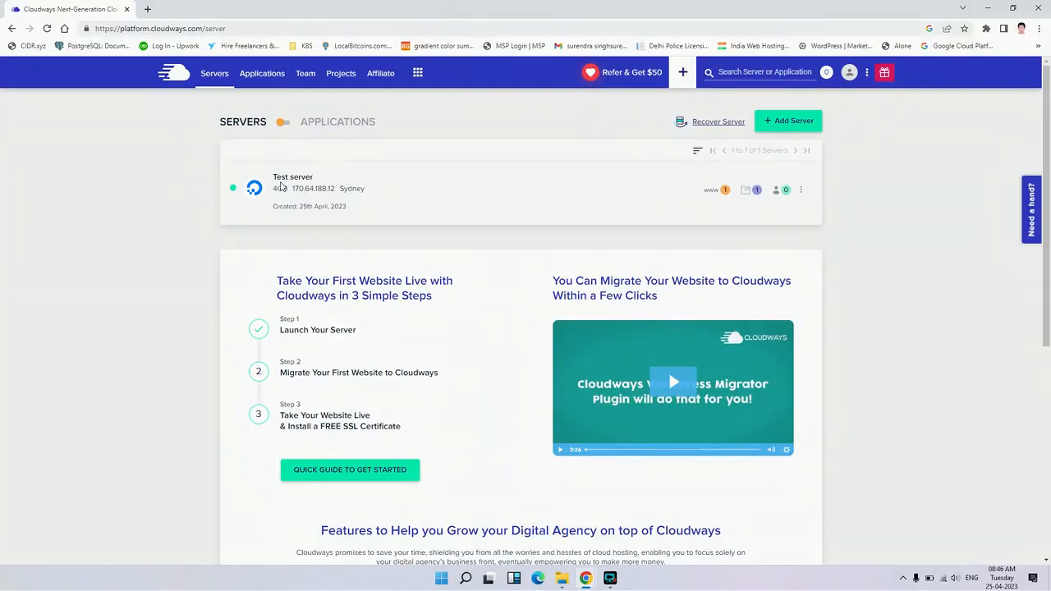
Reopen Test server's Vertical Scaling settings to check its server size after scaling
{"action": "left_click", "coordinate": [282, 189]}
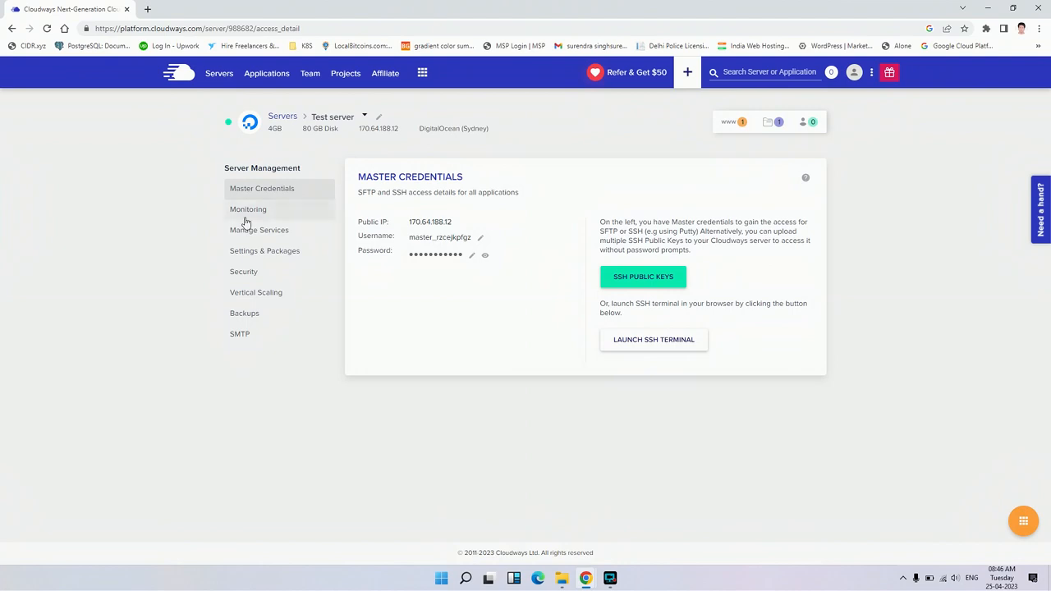
{"action": "left_click", "coordinate": [255, 293]}
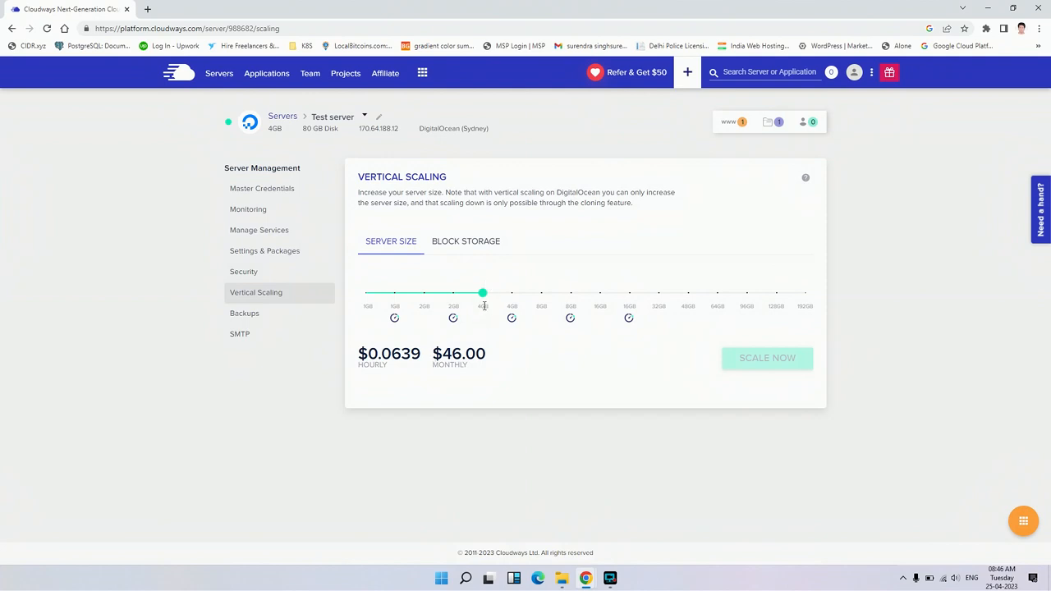
{"action": "mouse_move", "coordinate": [485, 315]}
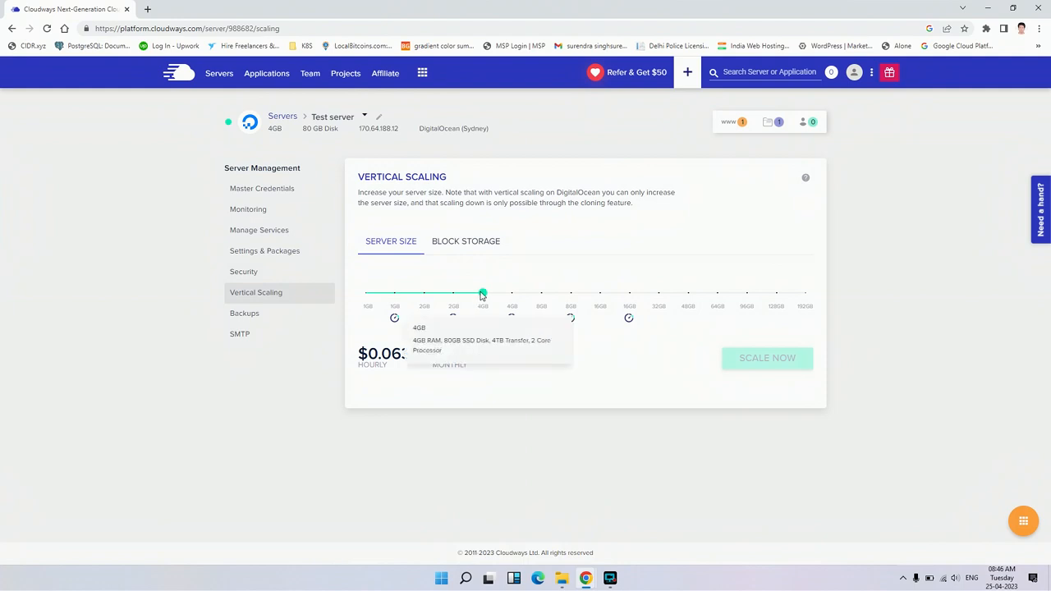
Review the server's backup settings, including the available backup frequency and retention options
{"action": "left_click", "coordinate": [252, 318]}
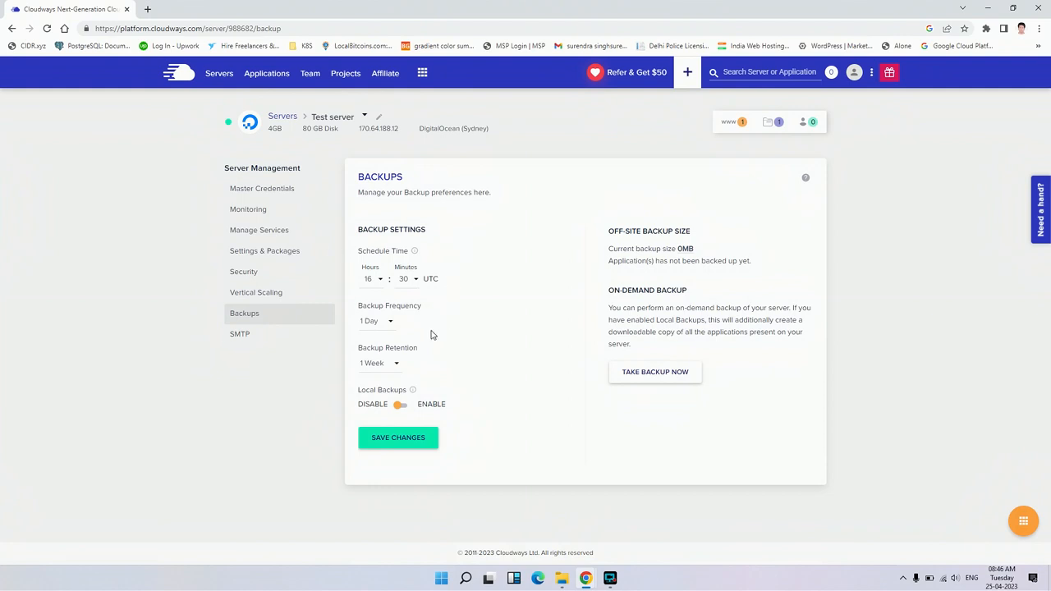
{"action": "left_click", "coordinate": [392, 329]}
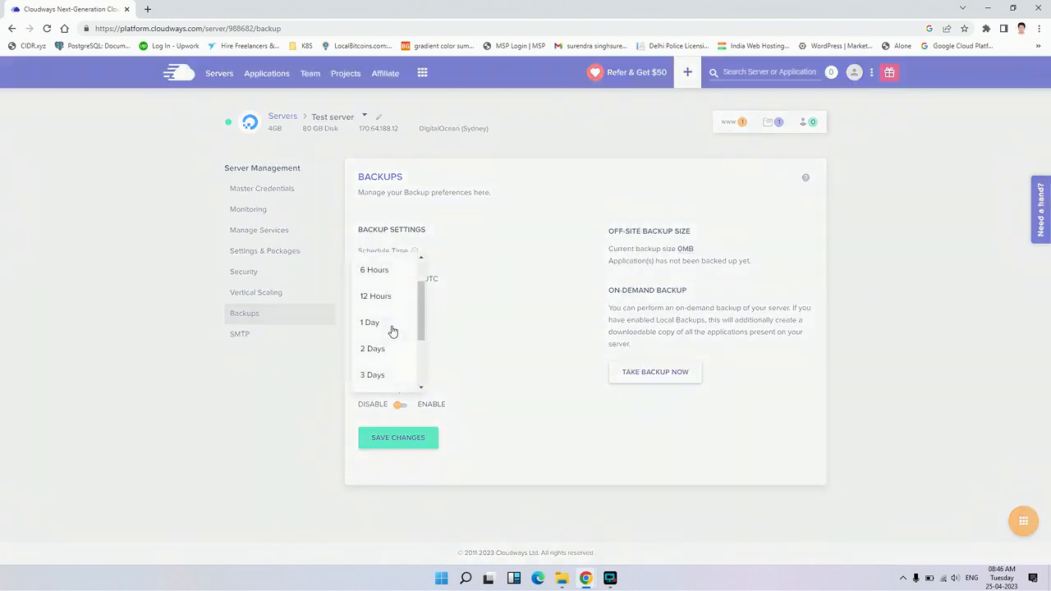
{"action": "scroll", "coordinate": [392, 331], "scroll_direction": "up", "scroll_amount": 2}
{"action": "scroll", "coordinate": [393, 331], "scroll_direction": "down", "scroll_amount": 5}
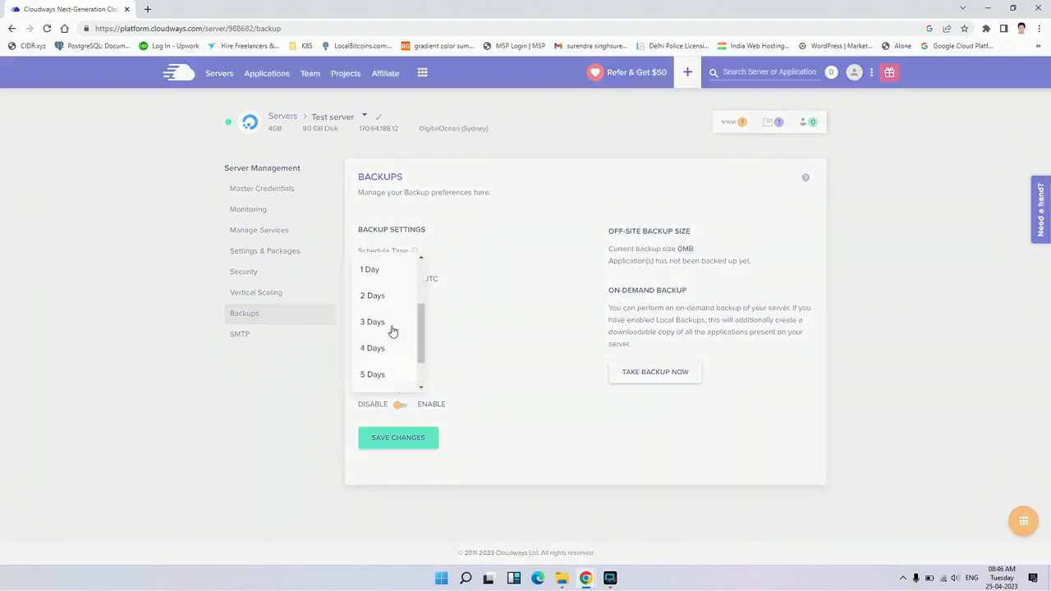
{"action": "left_click", "coordinate": [516, 309]}
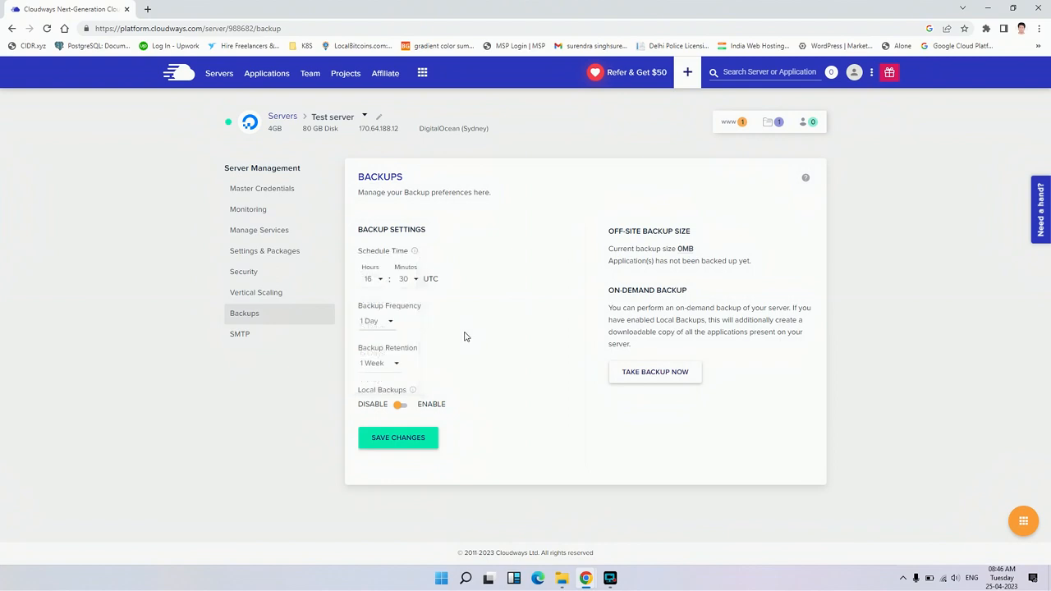
{"action": "left_click", "coordinate": [387, 369]}
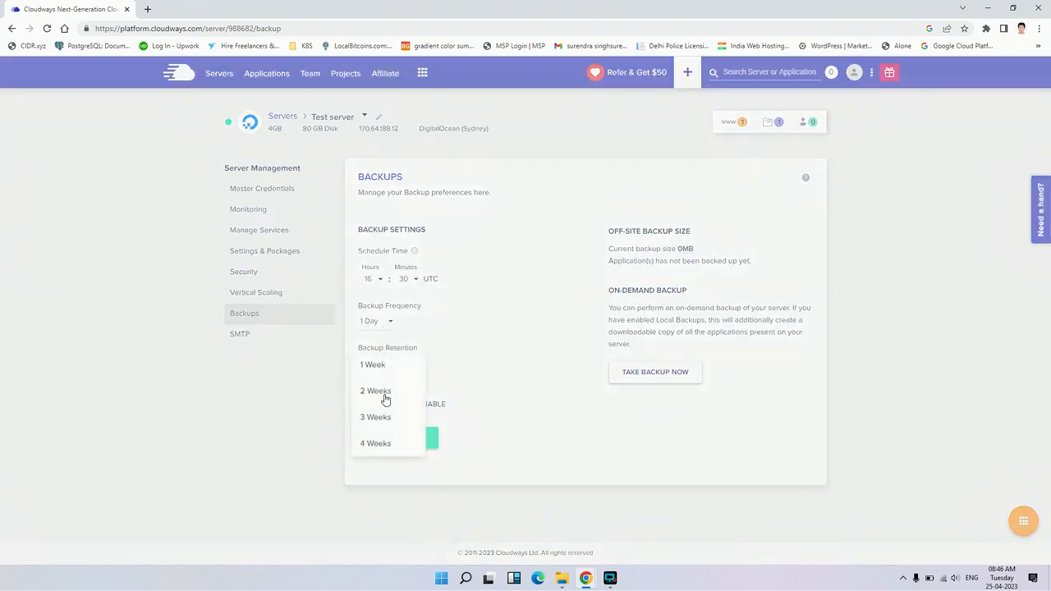
{"action": "left_click", "coordinate": [497, 399]}
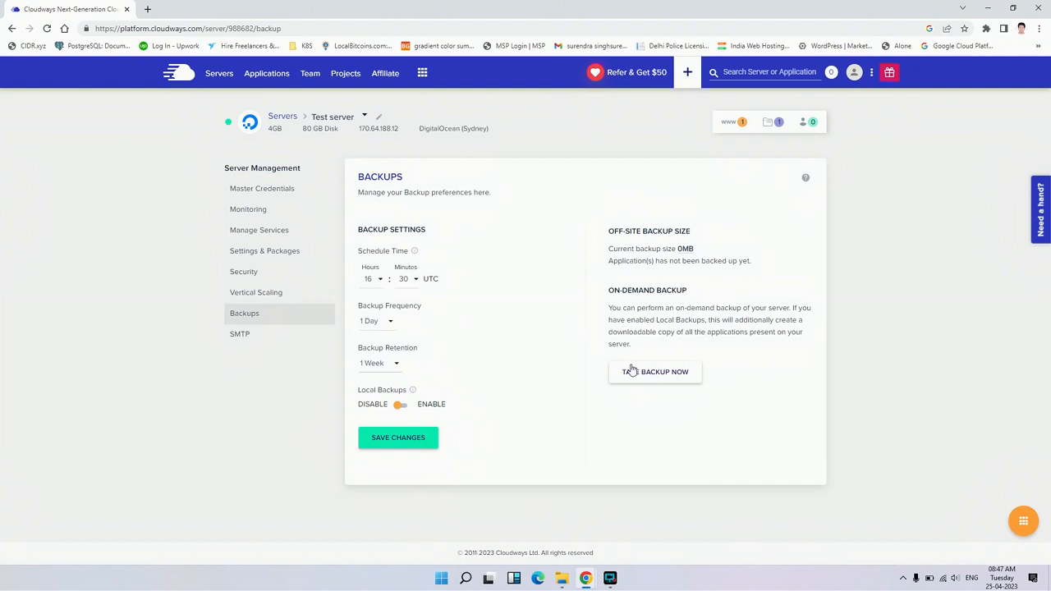
Preview the server's SMTP configuration with the Your Own SMTP option, without saving it
{"action": "left_click", "coordinate": [298, 332]}
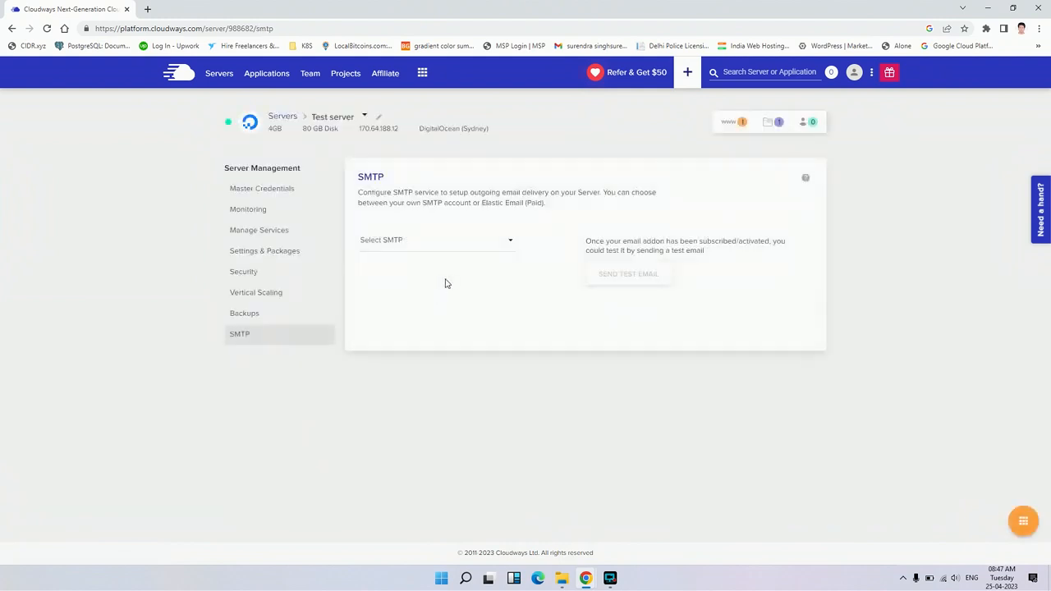
{"action": "left_click", "coordinate": [512, 239]}
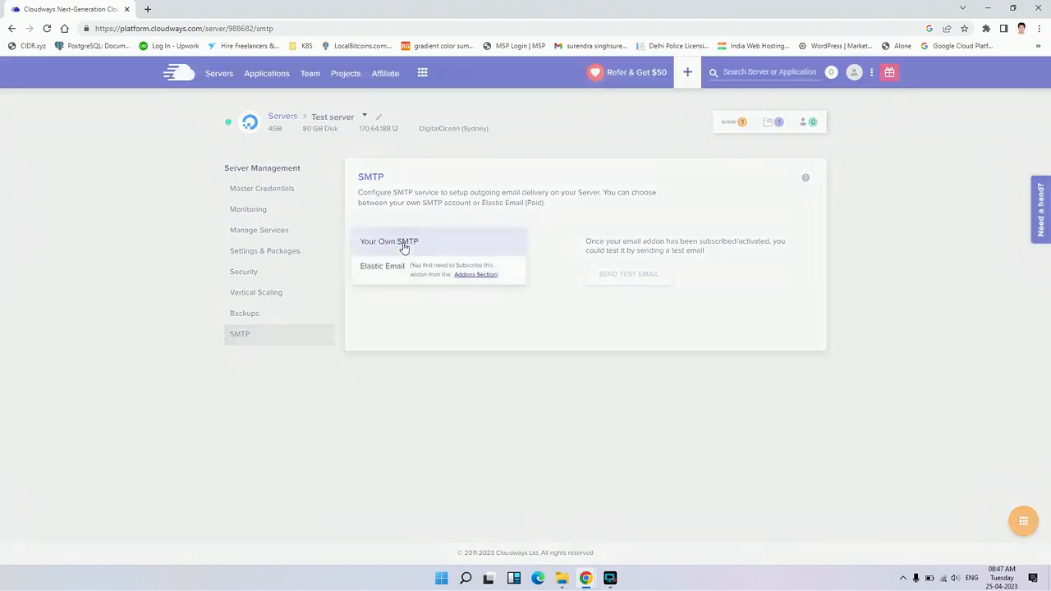
{"action": "left_click", "coordinate": [403, 247]}
{"action": "left_click", "coordinate": [475, 247]}
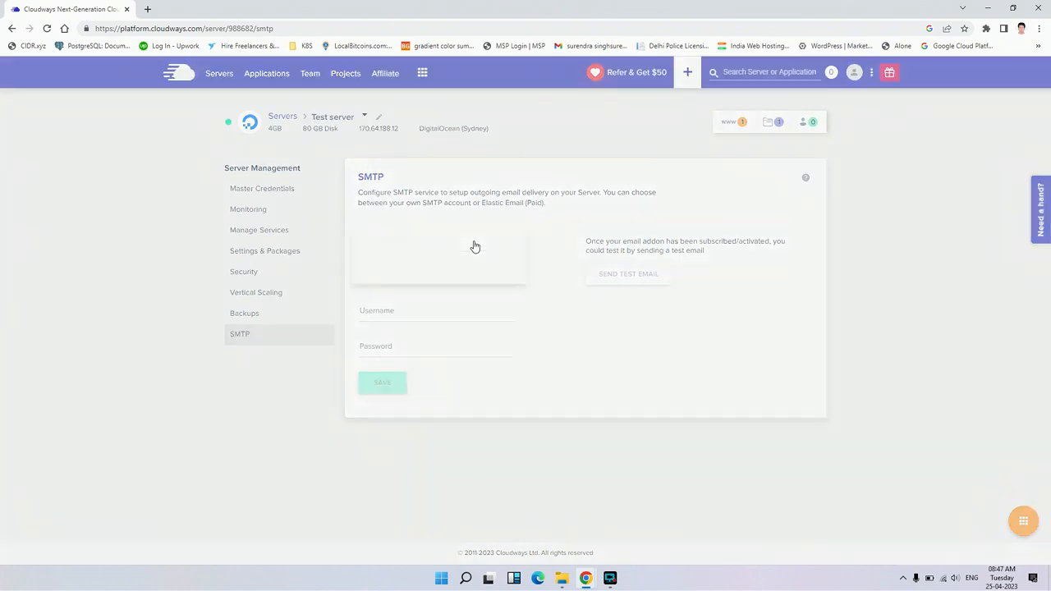
{"action": "left_click", "coordinate": [547, 275]}
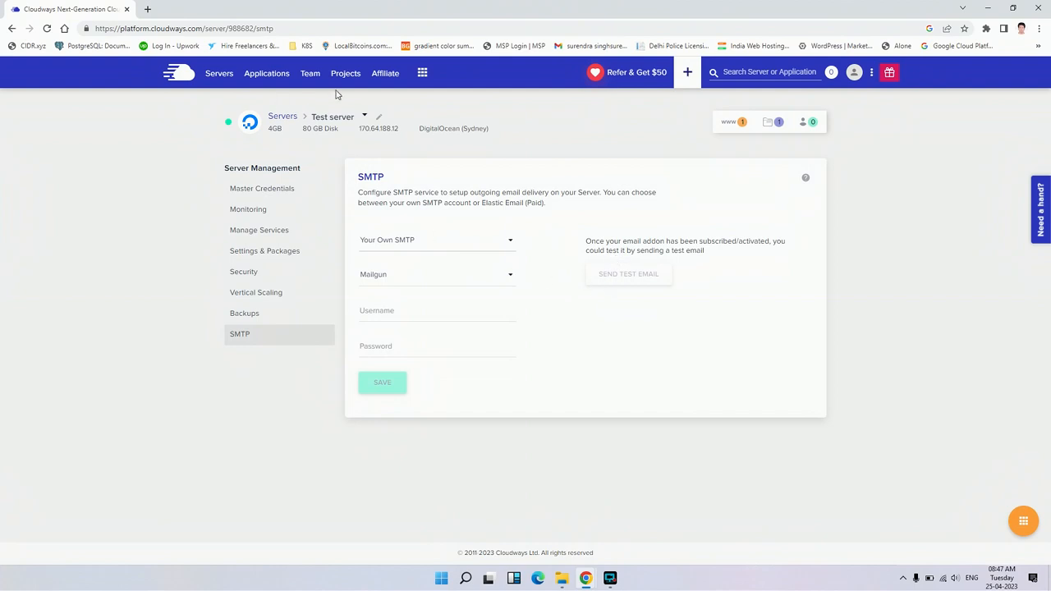
Review the platform's available add-ons and view the API key generation page
{"action": "left_click", "coordinate": [422, 75]}
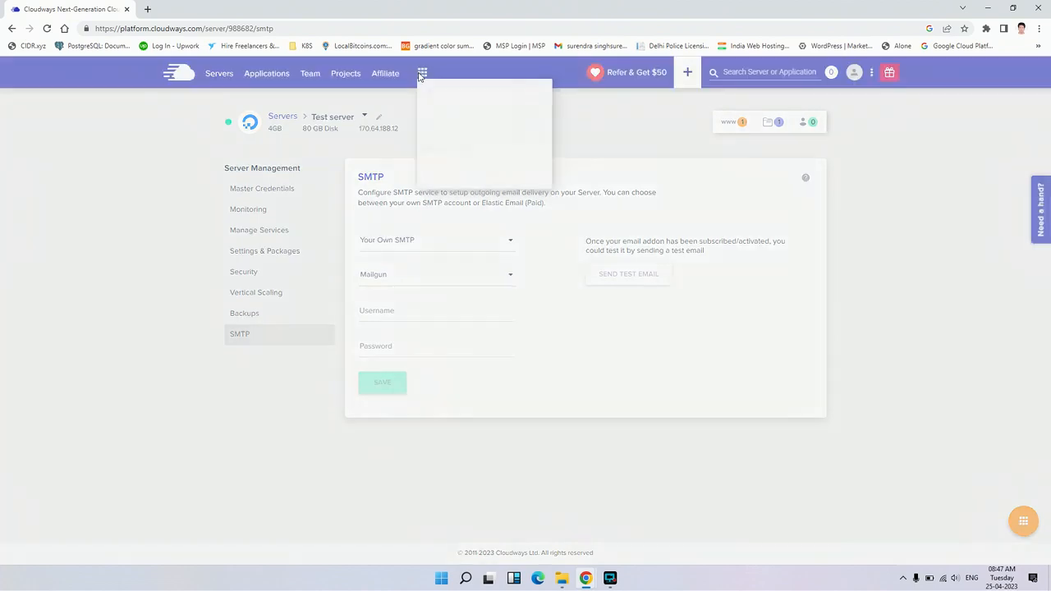
{"action": "left_click", "coordinate": [478, 122]}
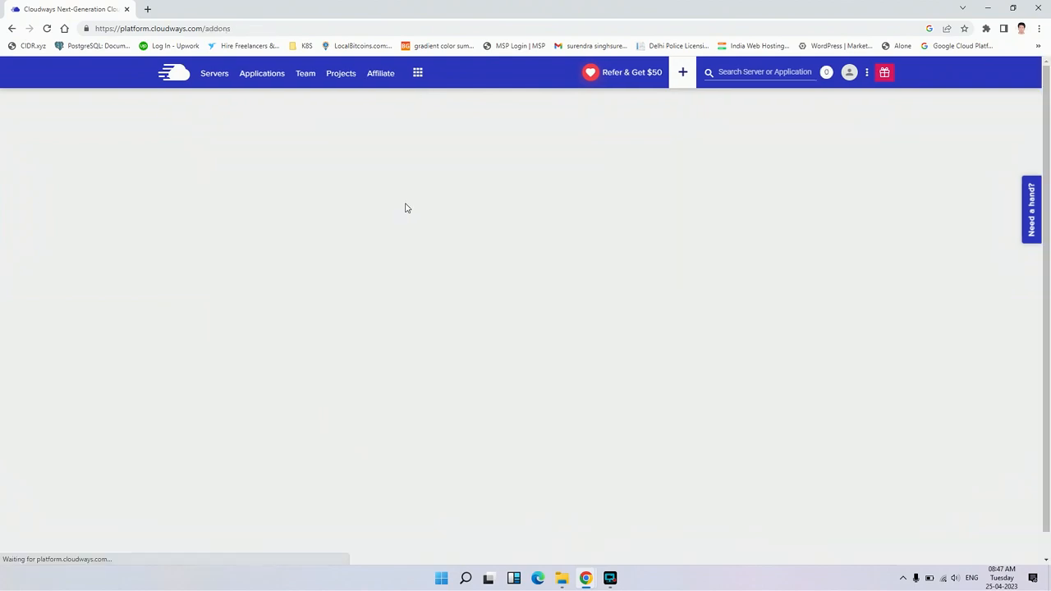
{"action": "scroll", "coordinate": [422, 242], "scroll_direction": "down", "scroll_amount": 1}
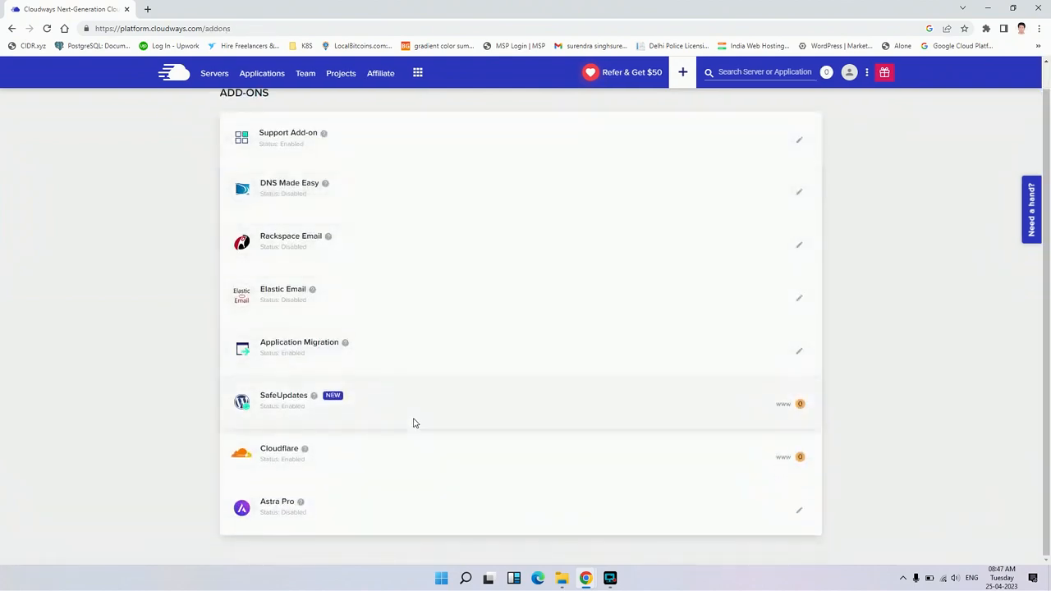
{"action": "scroll", "coordinate": [413, 422], "scroll_direction": "up", "scroll_amount": 1}
{"action": "scroll", "coordinate": [376, 378], "scroll_direction": "down", "scroll_amount": 1}
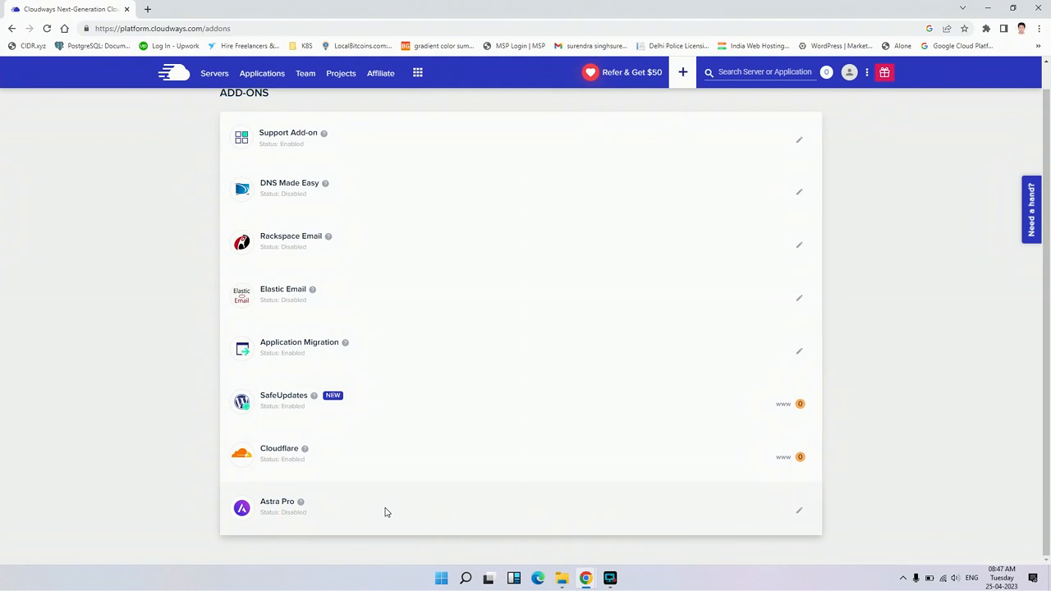
{"action": "scroll", "coordinate": [380, 362], "scroll_direction": "up", "scroll_amount": 1}
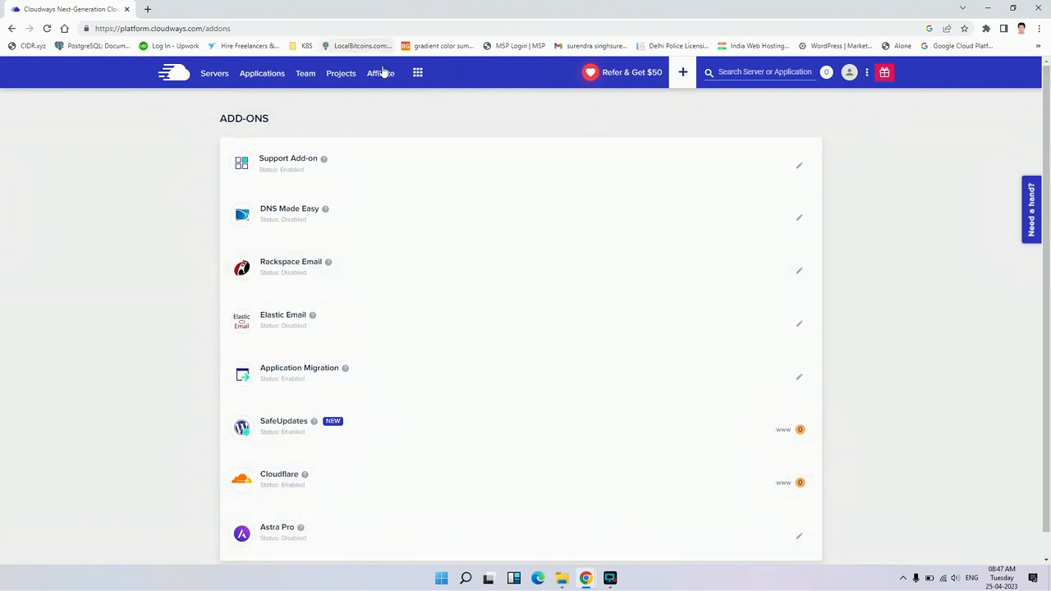
{"action": "left_click", "coordinate": [417, 73]}
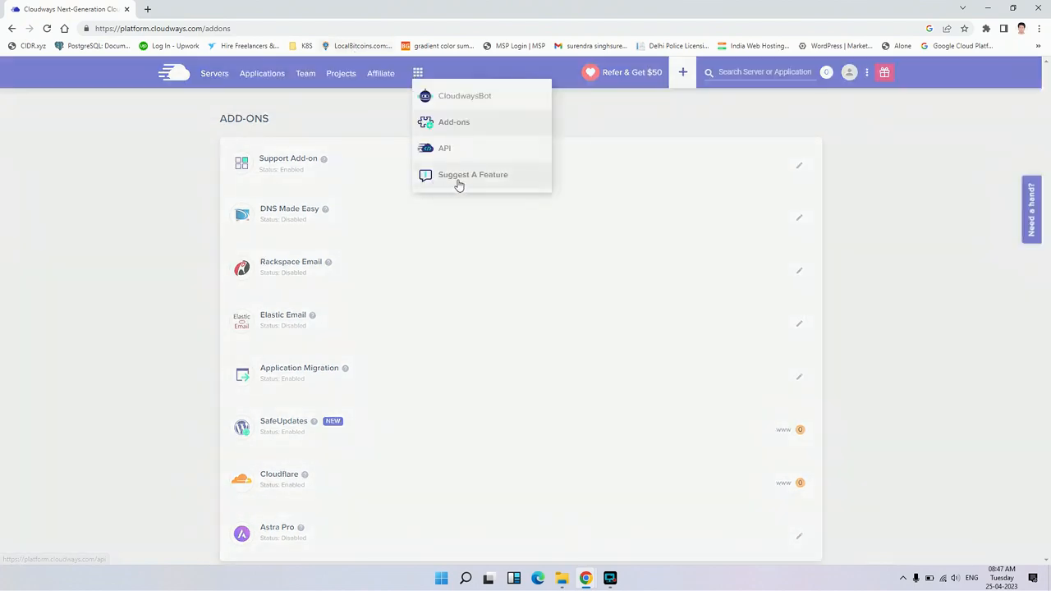
{"action": "left_click", "coordinate": [450, 154]}
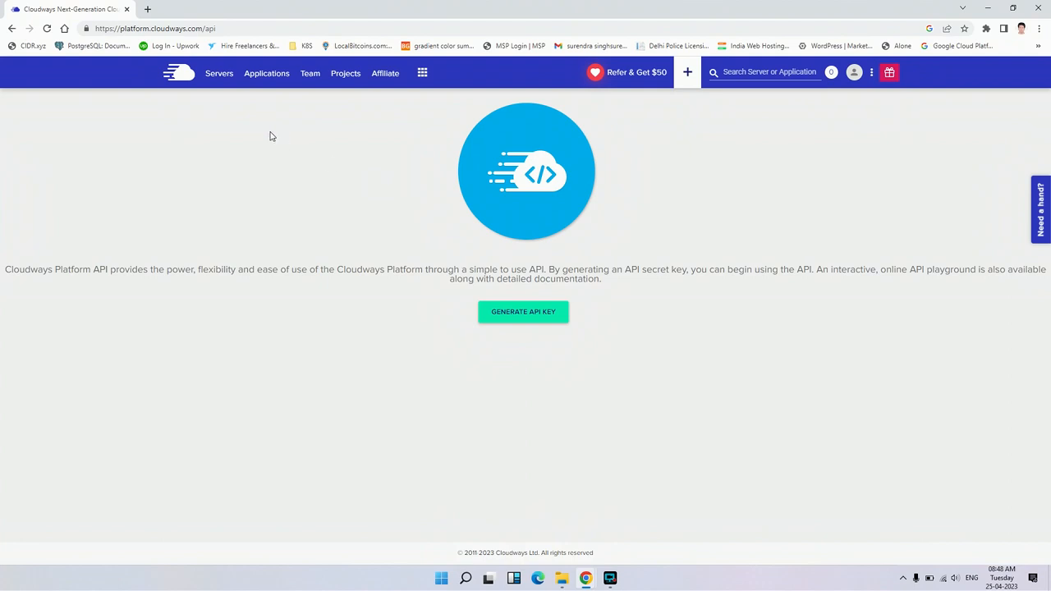
Return to the servers list and open the Add Application form for Test server
{"action": "left_click", "coordinate": [215, 73]}
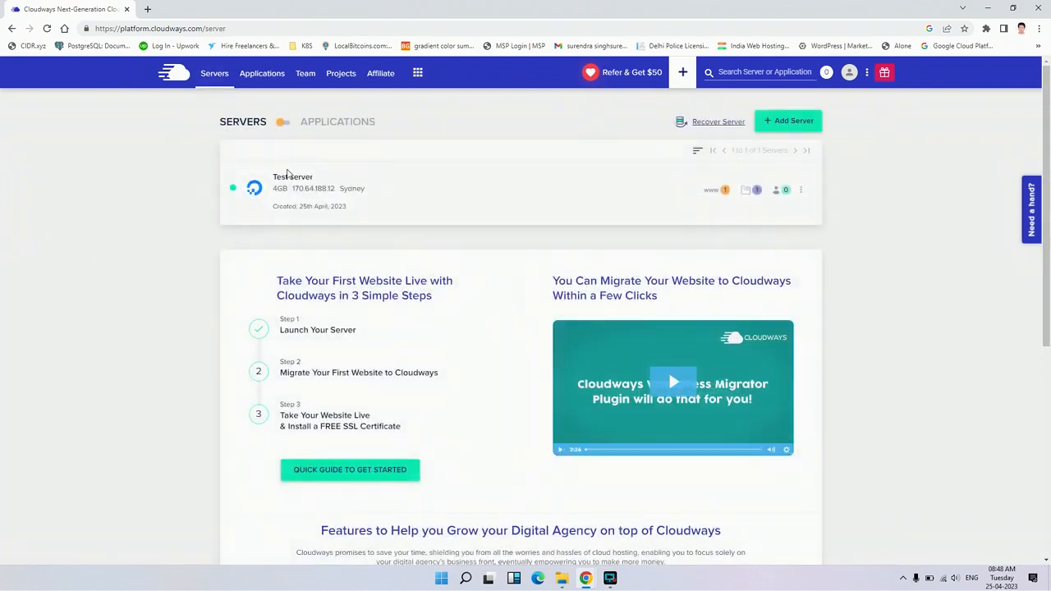
{"action": "left_click", "coordinate": [290, 185]}
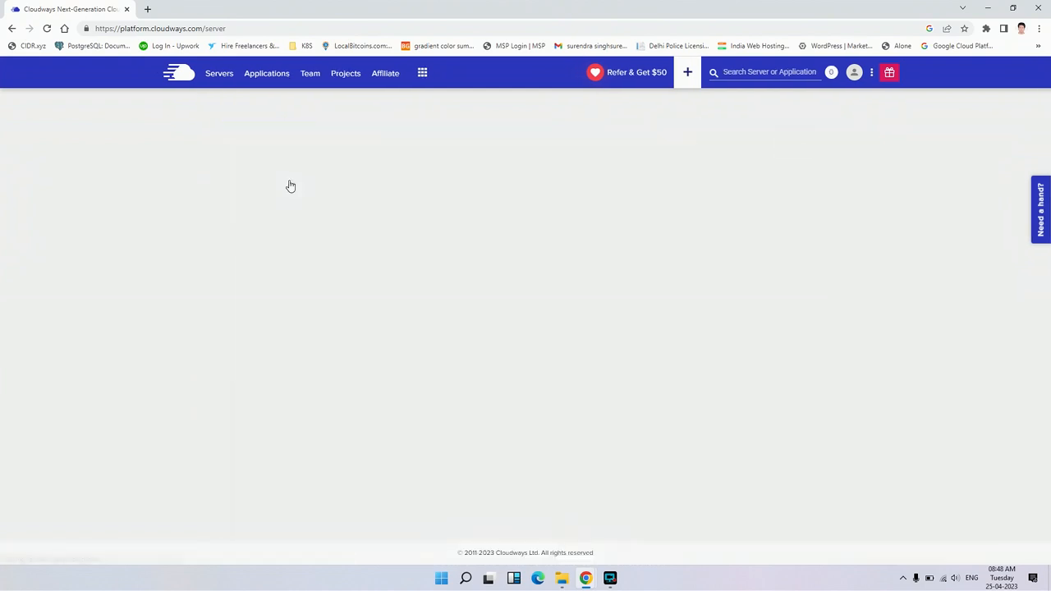
{"action": "key", "text": "alt+Left"}
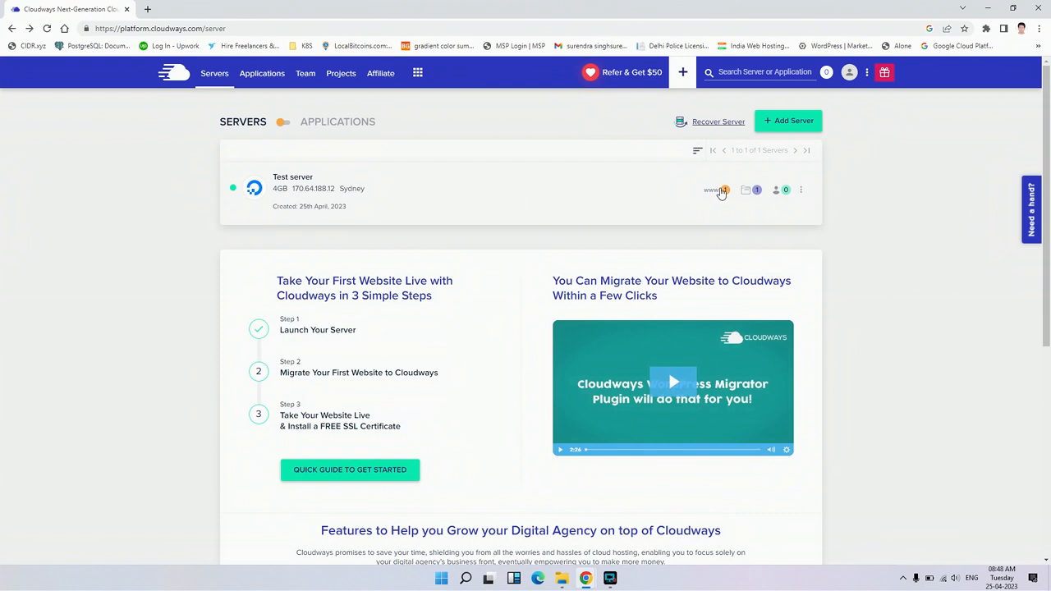
{"action": "left_click", "coordinate": [809, 192]}
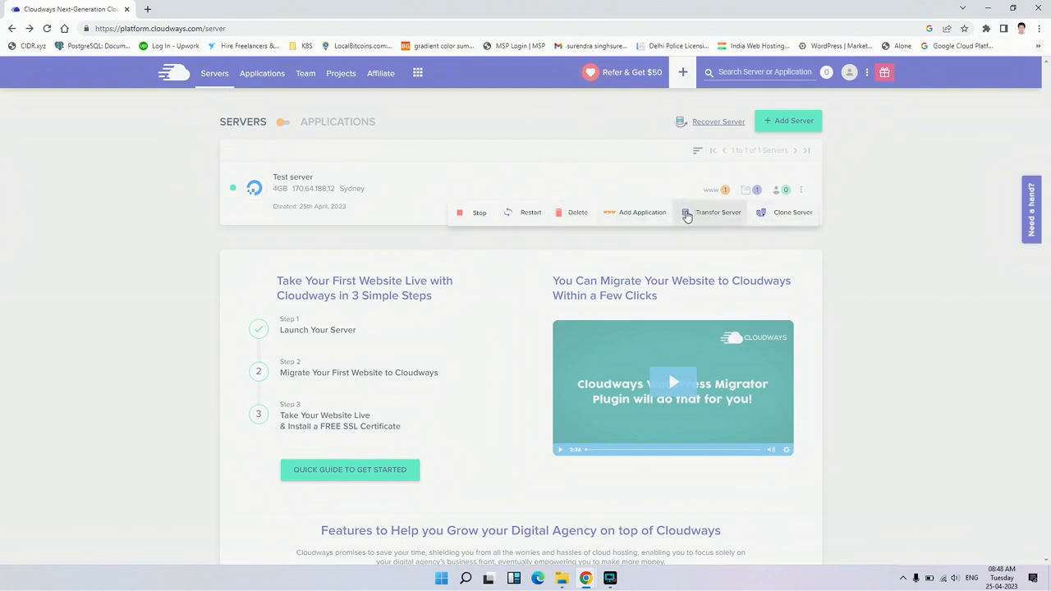
{"action": "left_click", "coordinate": [649, 217]}
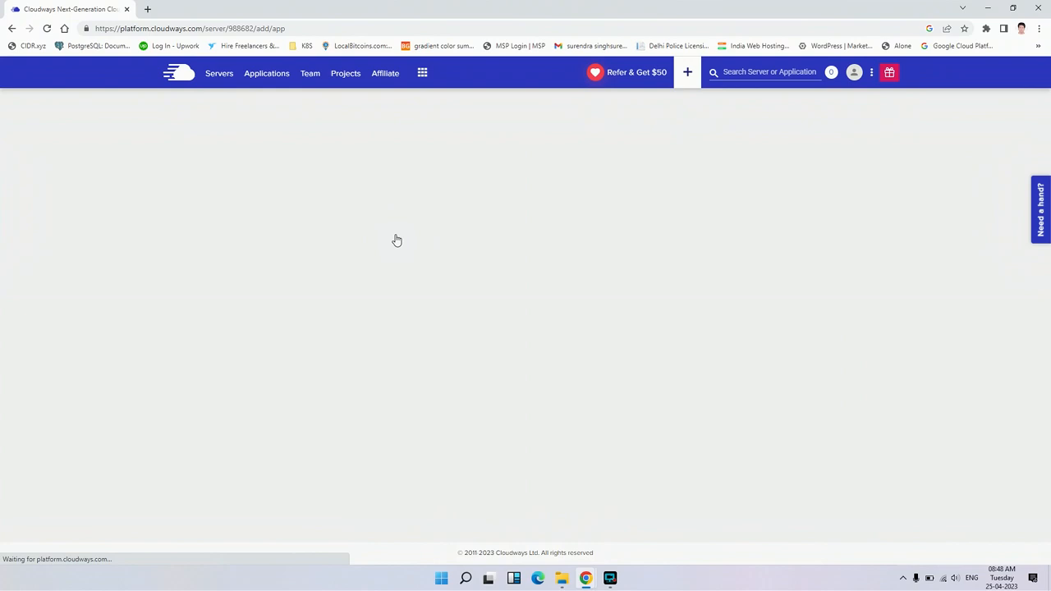
Add a WooCommerce Version 7.1.0 with WordPress Version 6.1.1 application named Woo App to Test server
{"action": "left_click", "coordinate": [413, 238]}
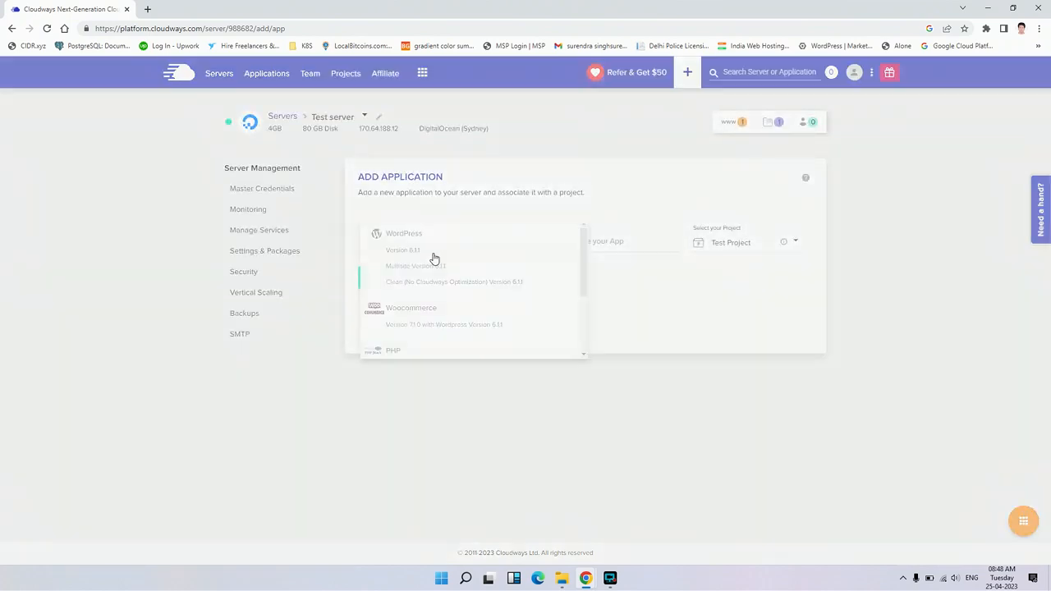
{"action": "left_click", "coordinate": [444, 324]}
{"action": "left_click", "coordinate": [612, 240]}
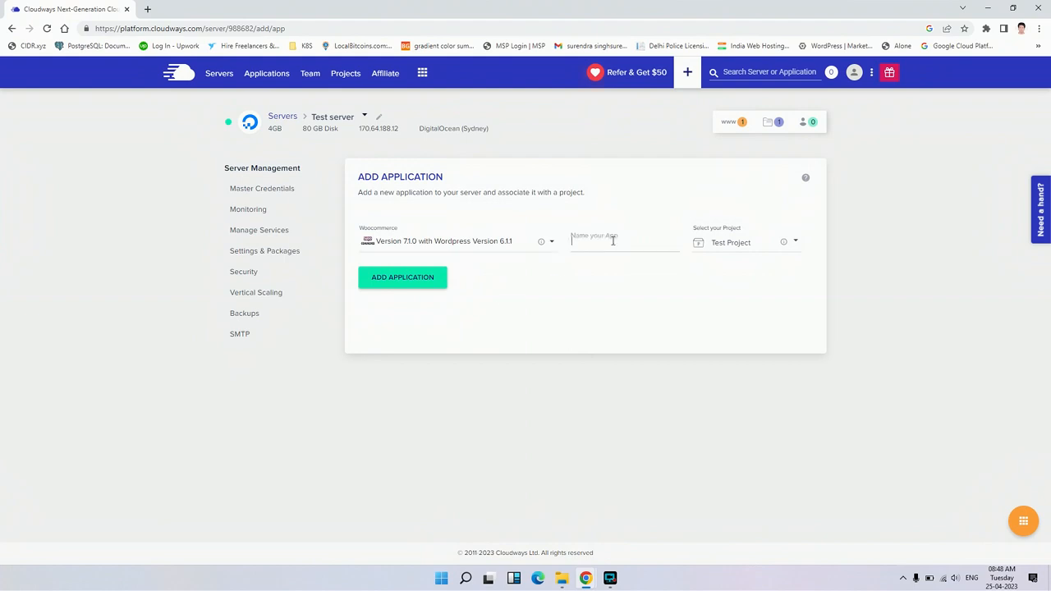
{"action": "type", "text": "Woo App"}
{"action": "left_click", "coordinate": [394, 284]}
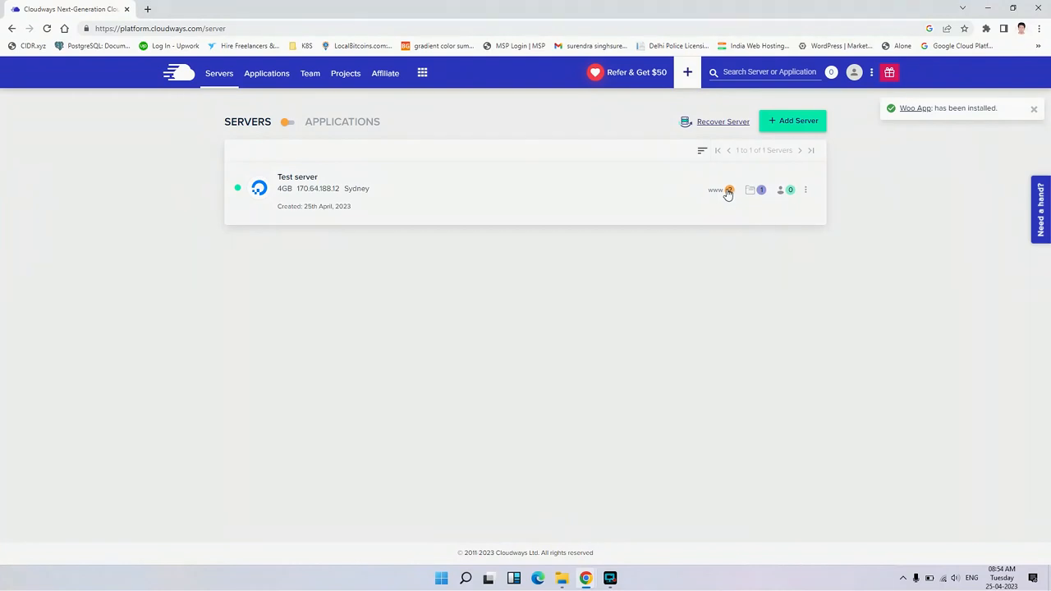
View the access details of Woo App and Test App, switching between them, and return to the servers list
{"action": "mouse_move", "coordinate": [727, 192]}
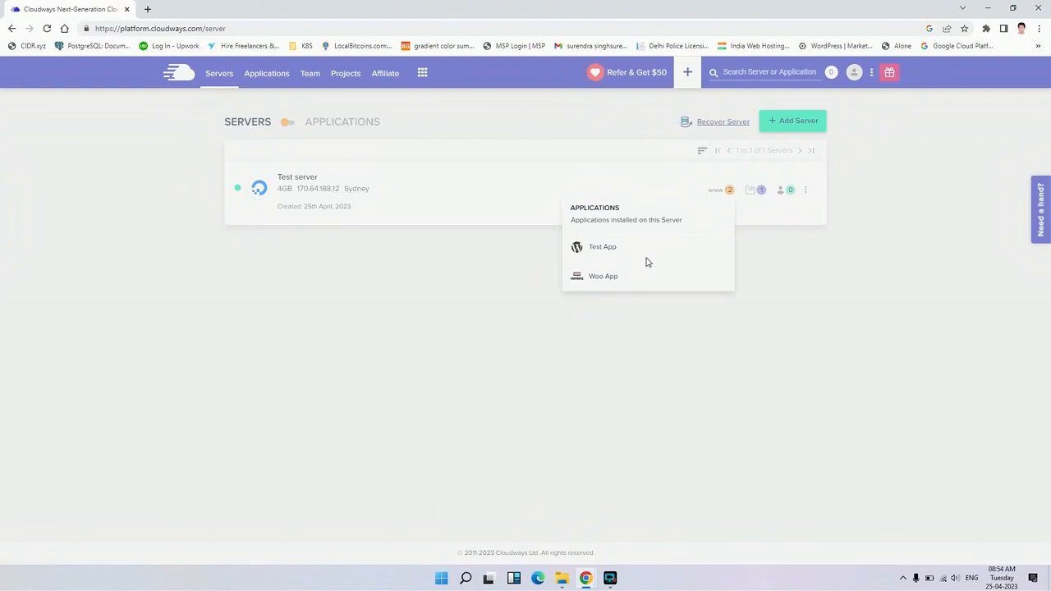
{"action": "left_click", "coordinate": [604, 278]}
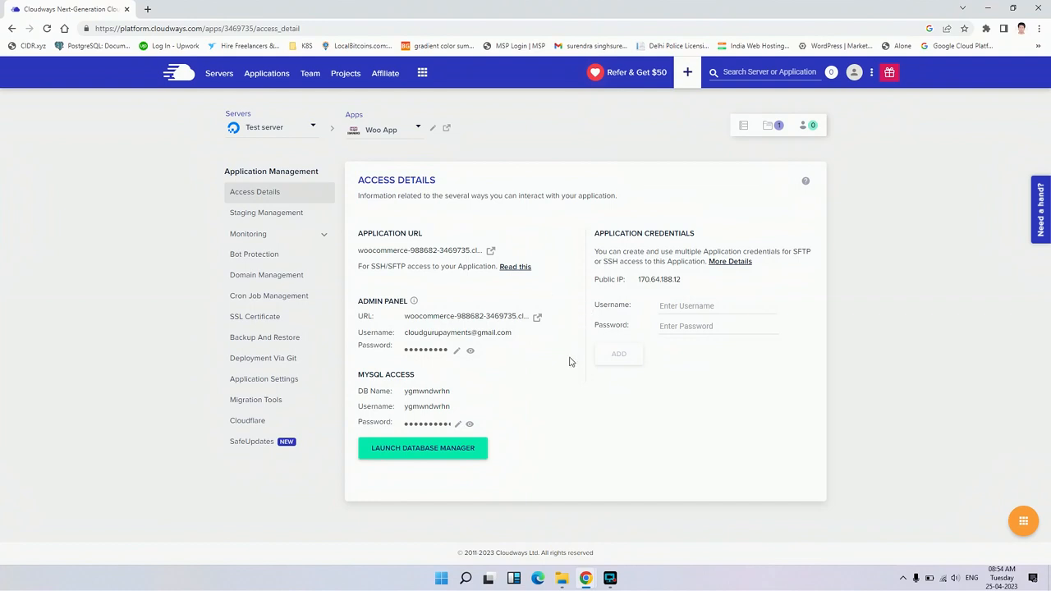
{"action": "left_click", "coordinate": [410, 132]}
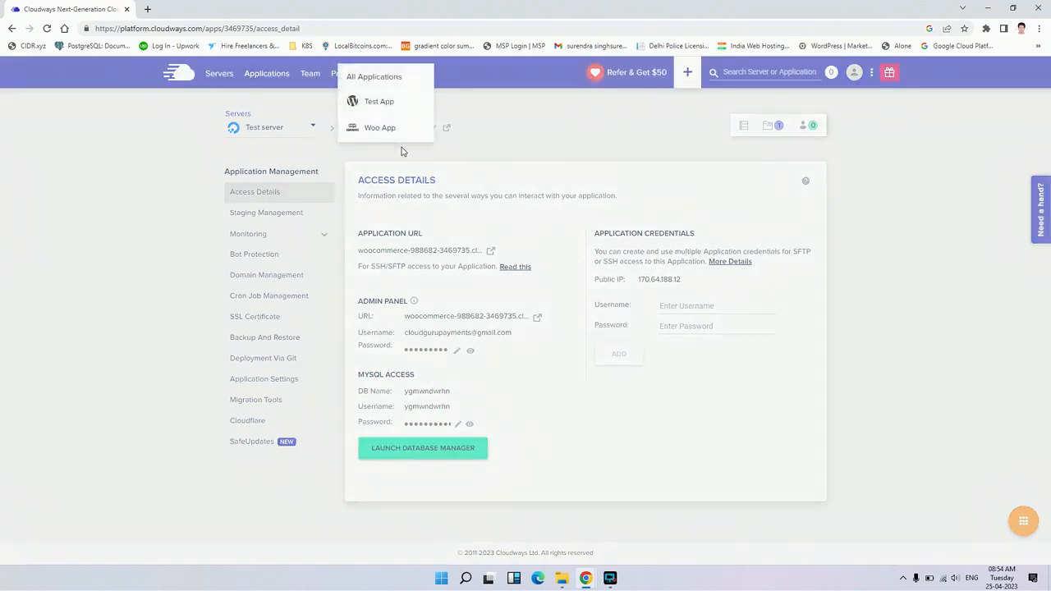
{"action": "left_click", "coordinate": [381, 104]}
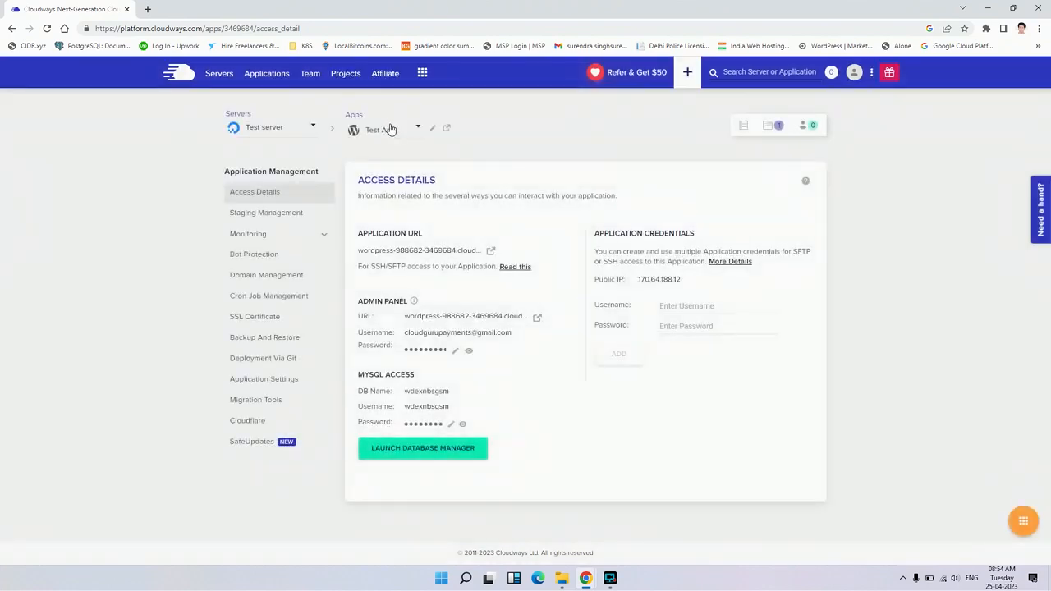
{"action": "left_click", "coordinate": [391, 130]}
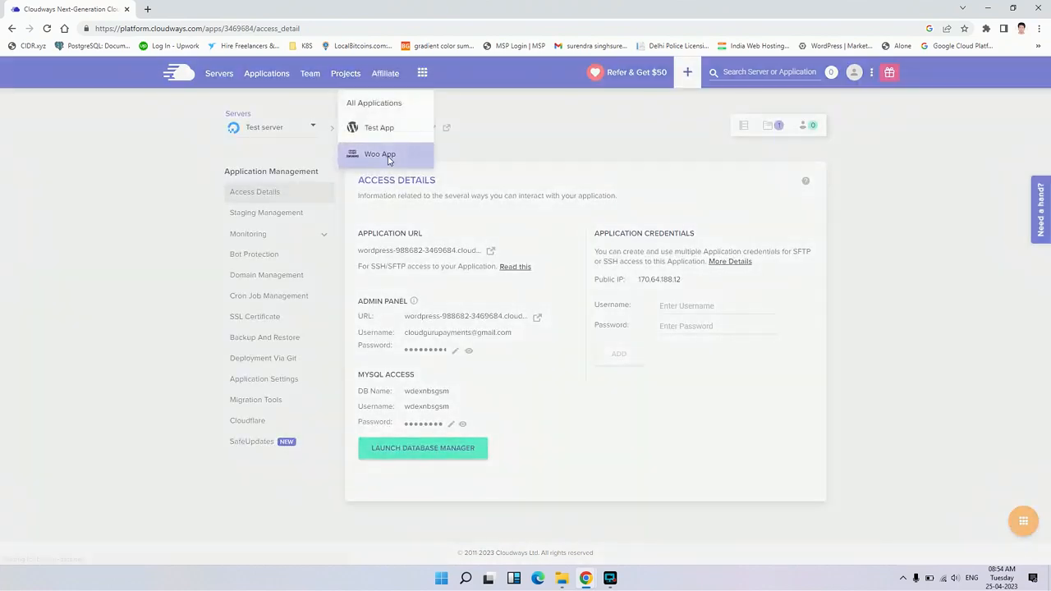
{"action": "left_click", "coordinate": [390, 155]}
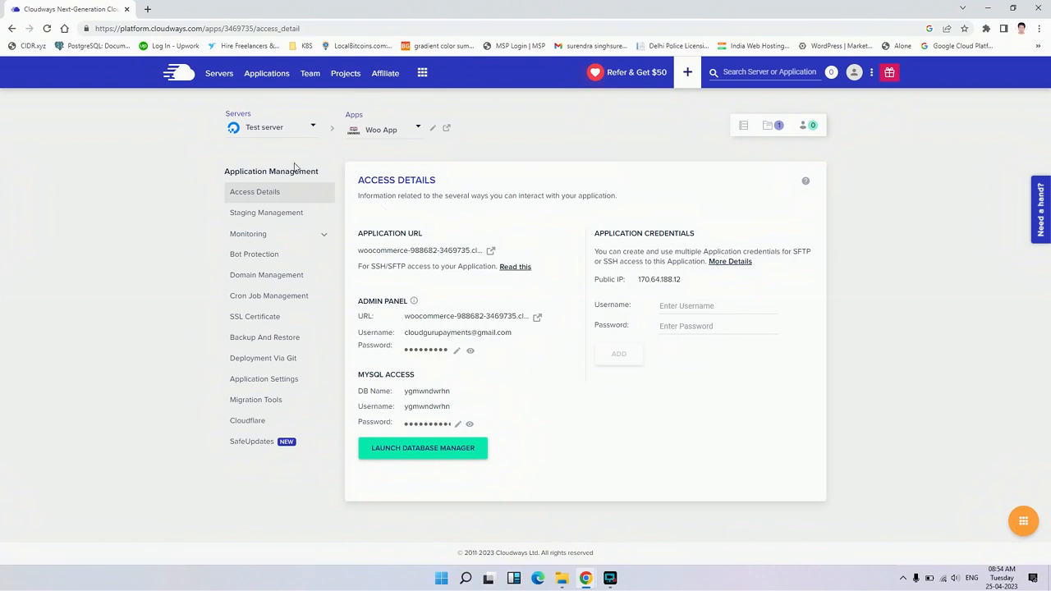
{"action": "left_click", "coordinate": [220, 73]}
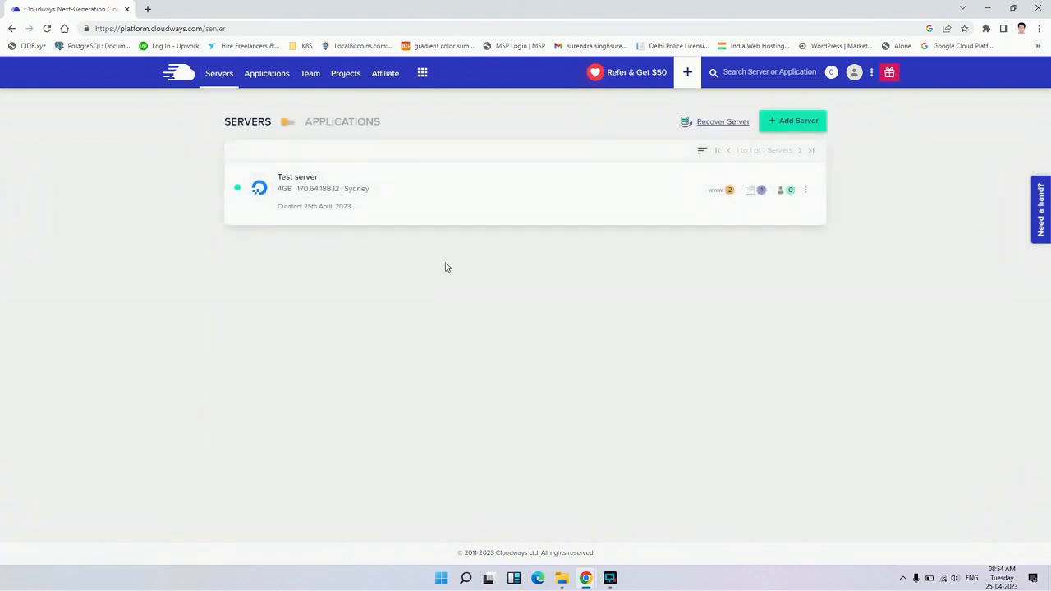